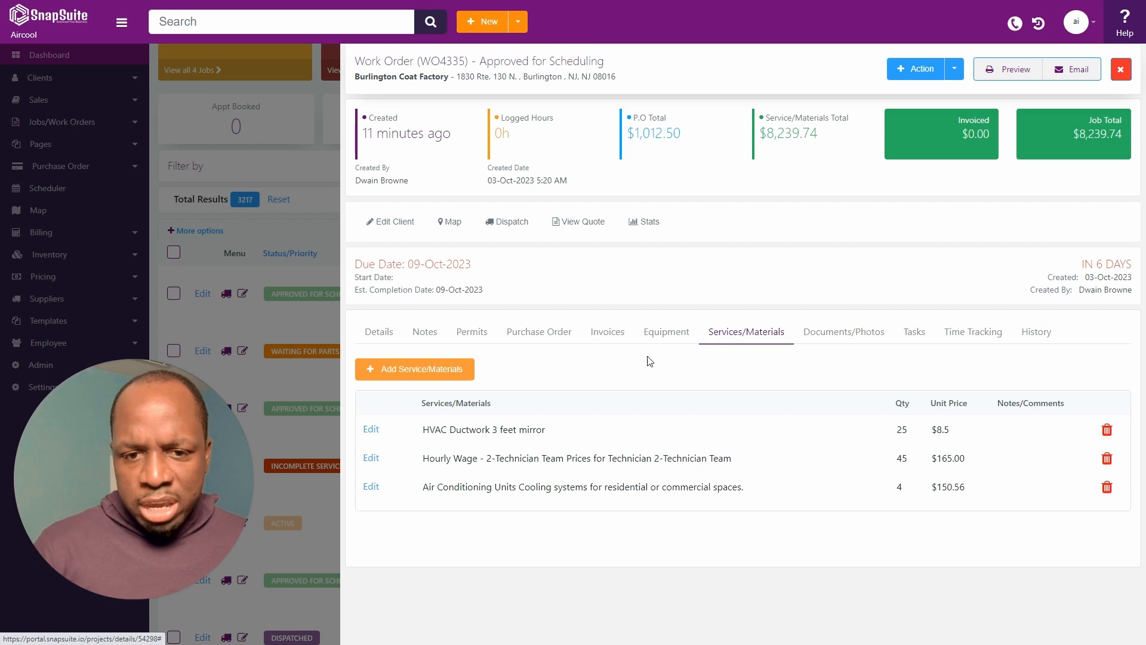
Start a new purchase order from work order WO4335.
left_click_drag(519, 487, 422, 486)
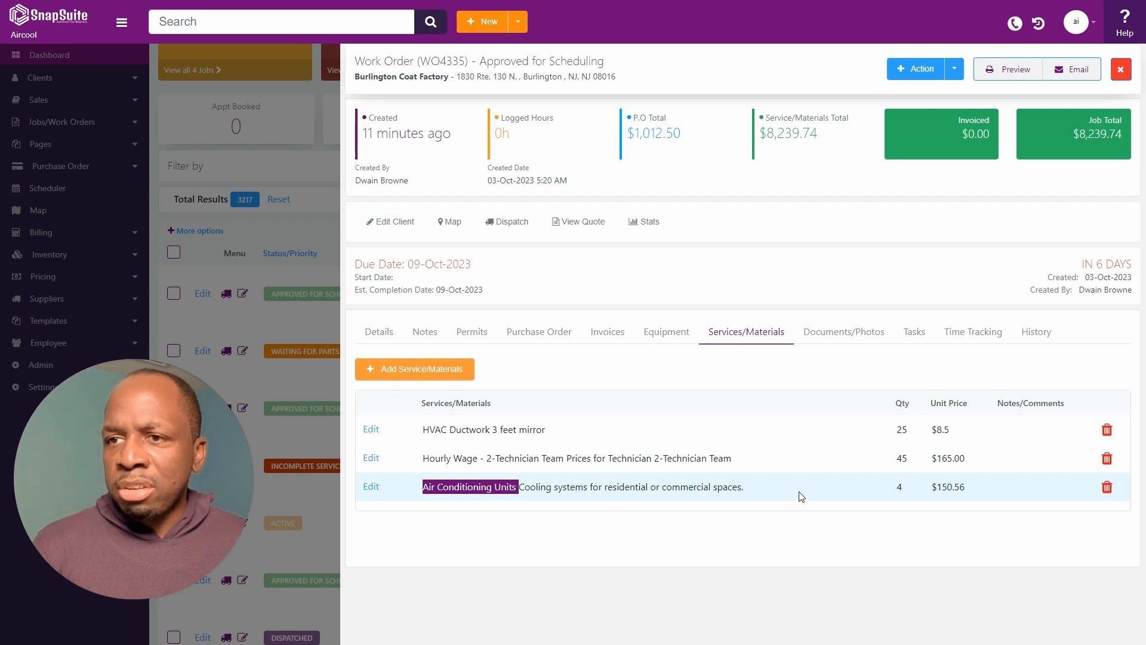
left_click(954, 67)
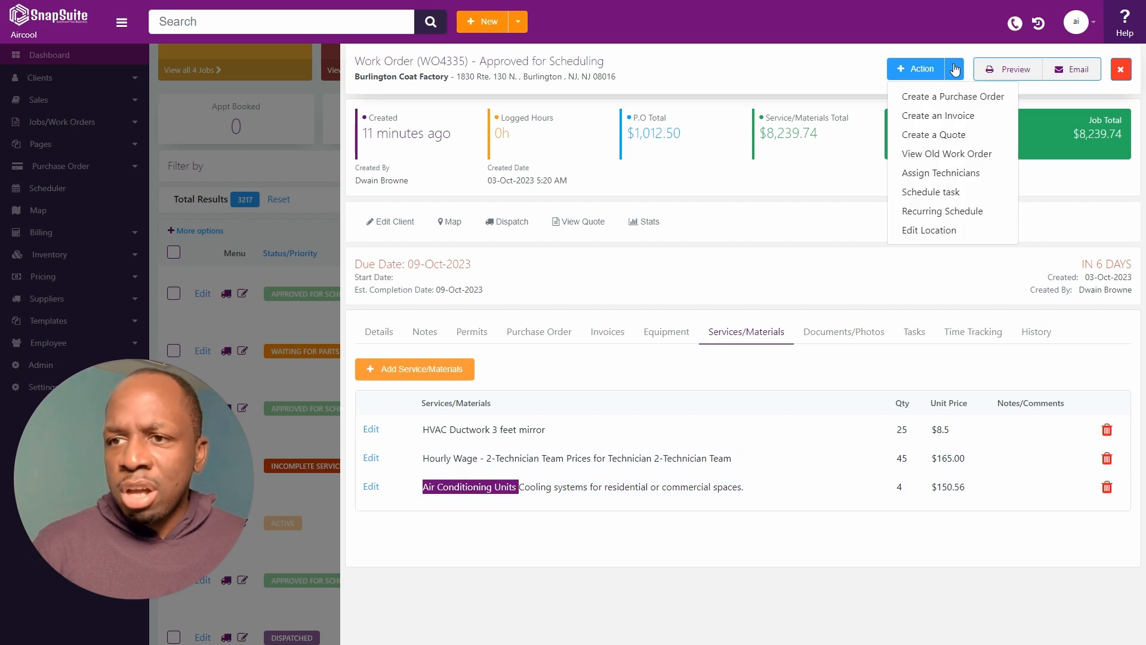
left_click(940, 99)
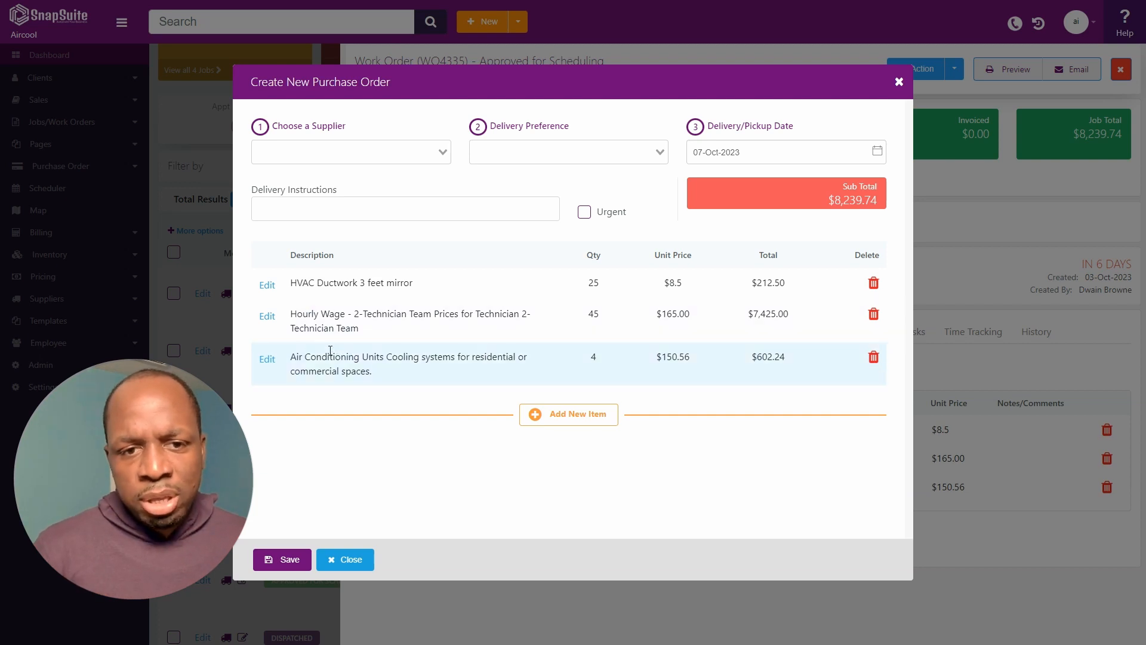
Remove the HVAC Ductwork and Hourly Wage lines, leaving 4 Air Conditioning Units at $602.24.
left_click_drag(296, 358, 392, 371)
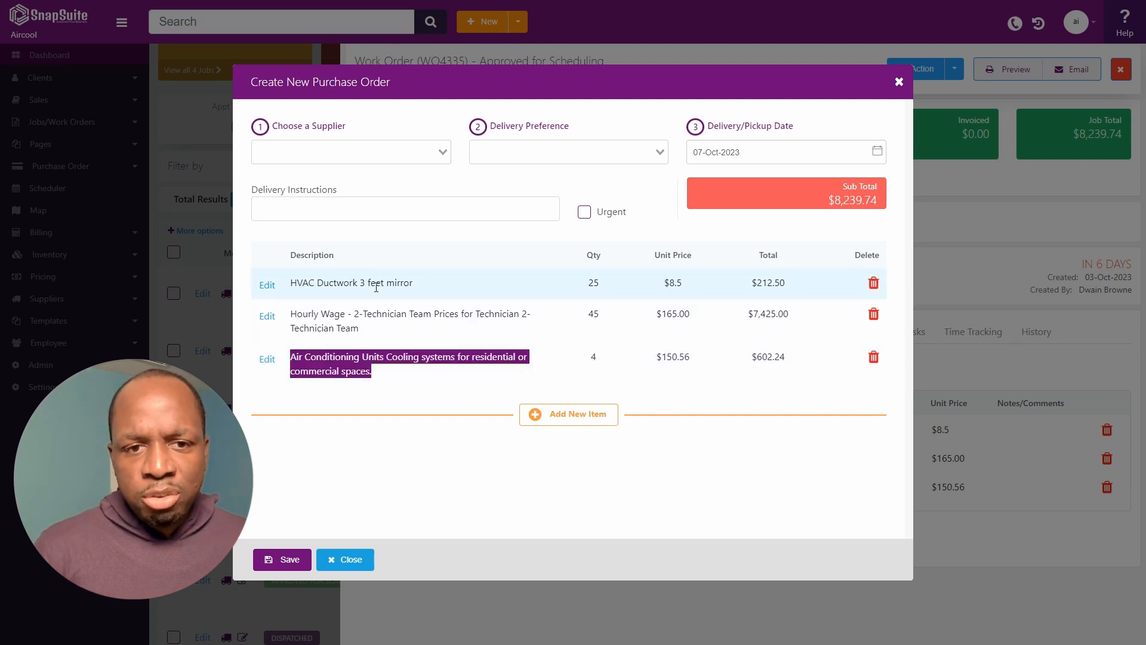
left_click(874, 283)
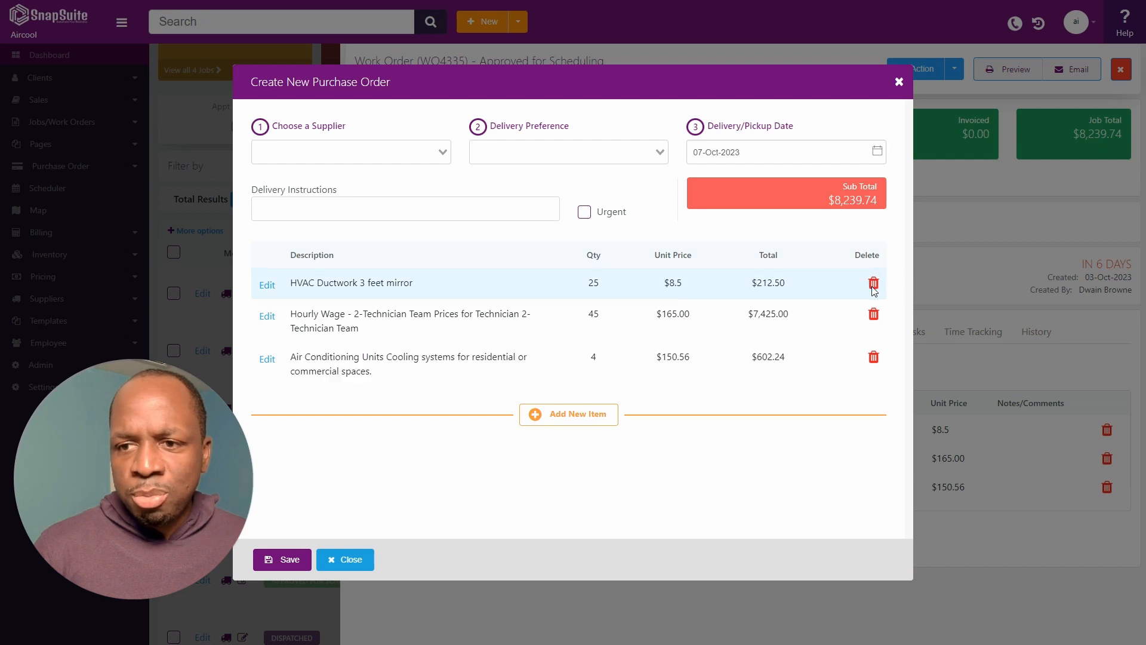
left_click(874, 282)
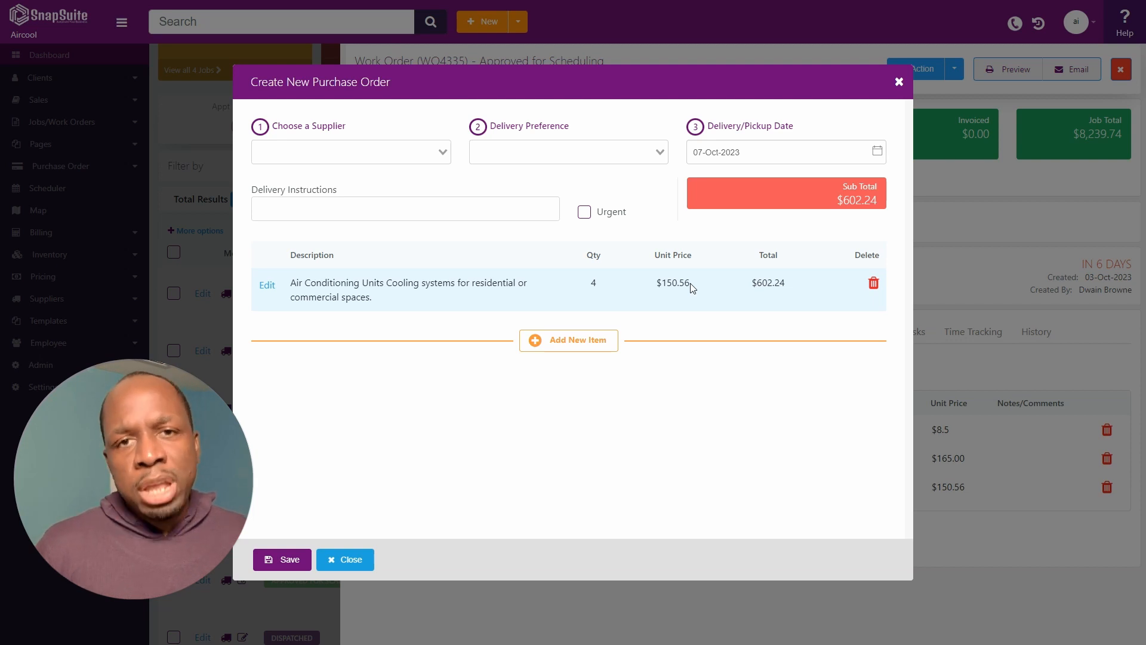
Choose Mitcham Machine Tools as supplier with Pickup delivery preference.
left_click(385, 156)
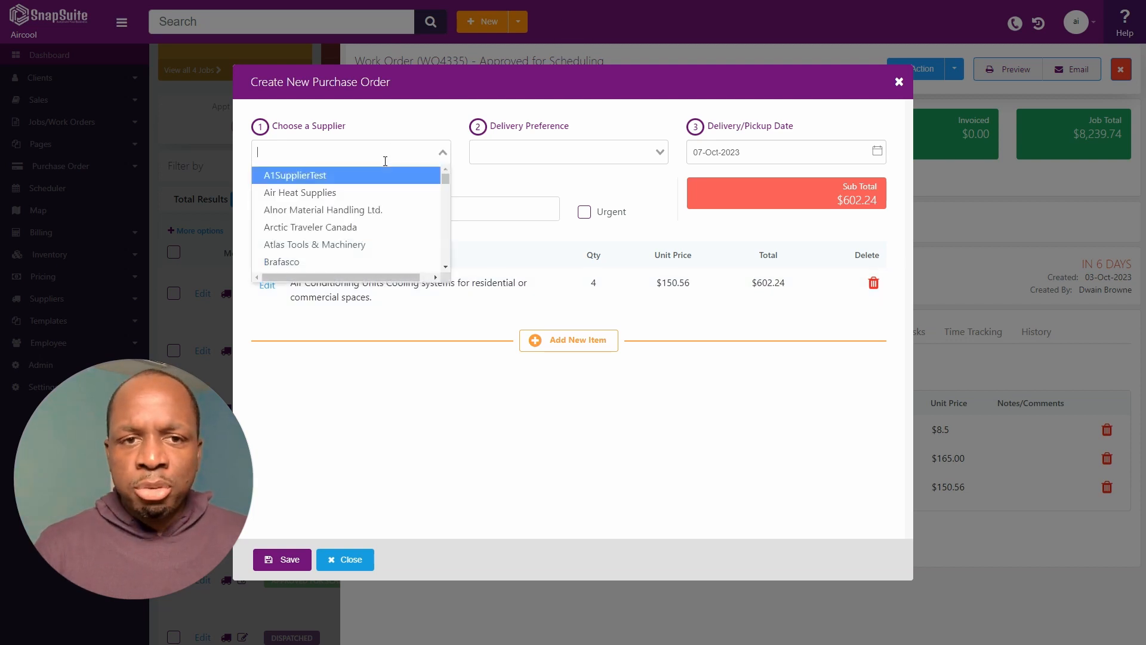
scroll(346, 206, "down", 5)
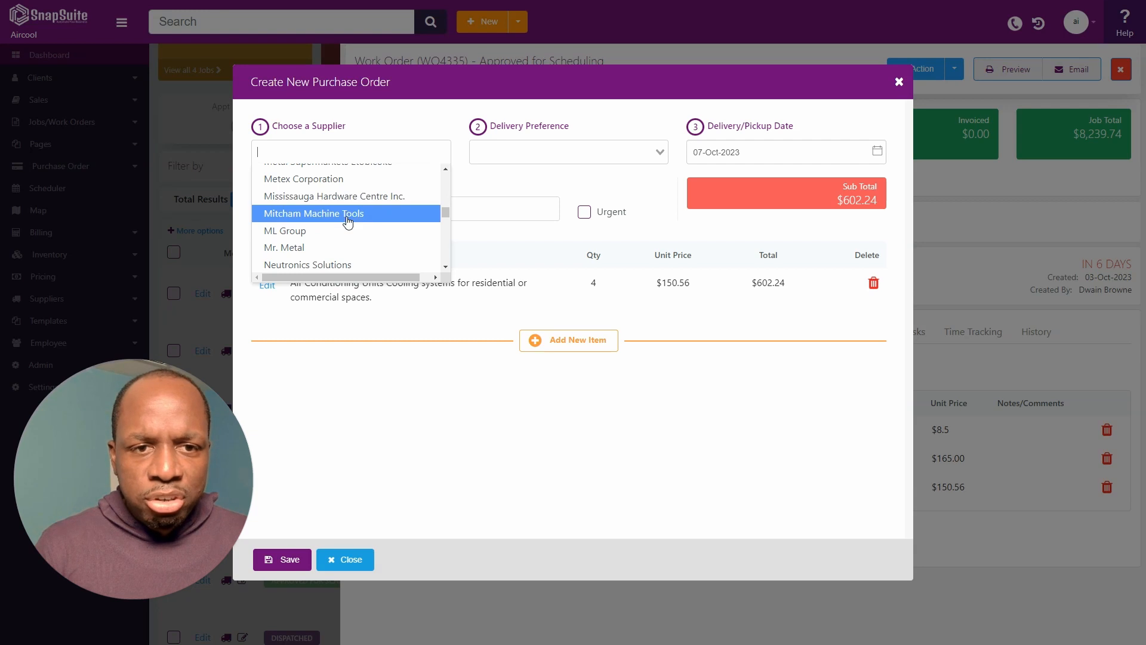
left_click(348, 221)
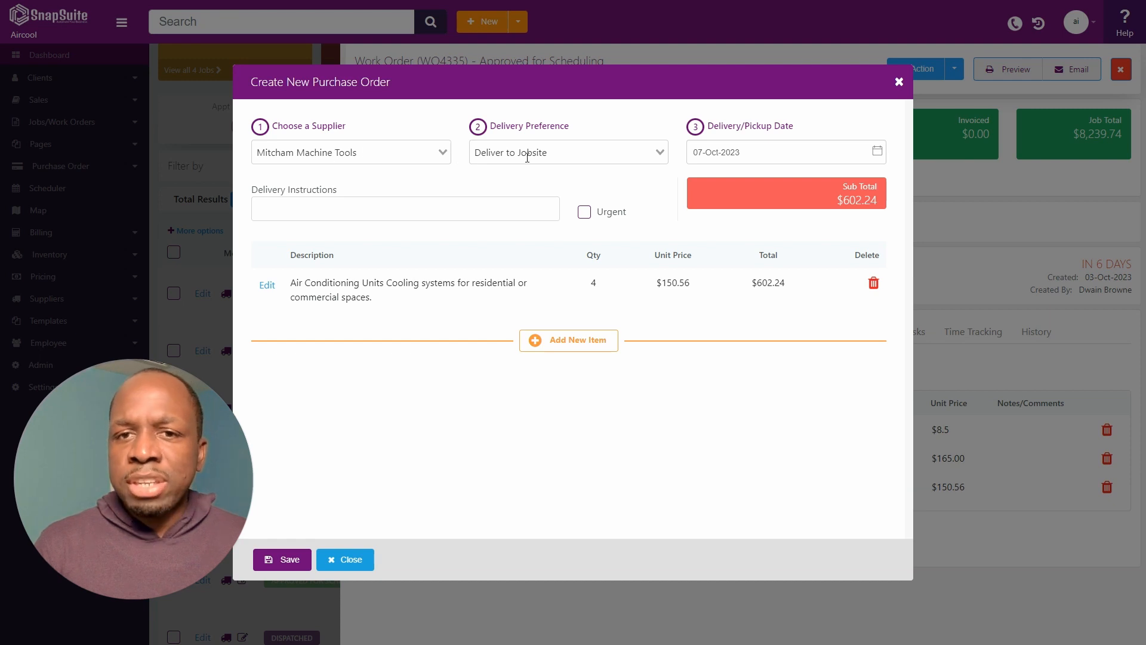
left_click(547, 156)
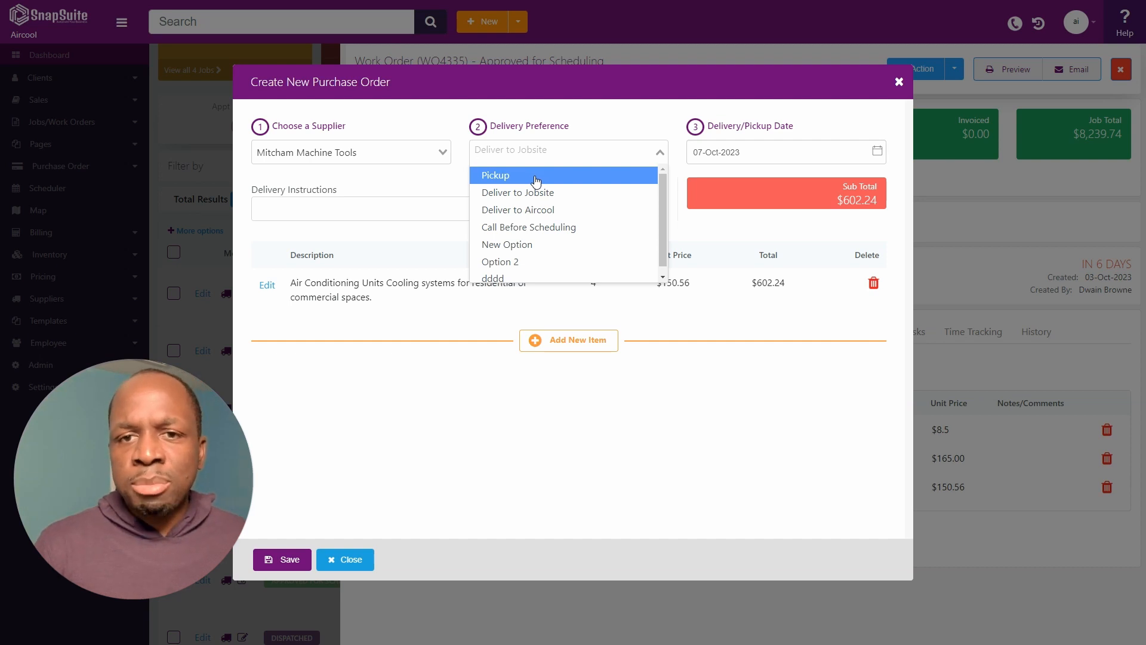
left_click(536, 180)
Enter delivery instructions 'Tell me when its ready' and save the purchase order.
left_click(503, 206)
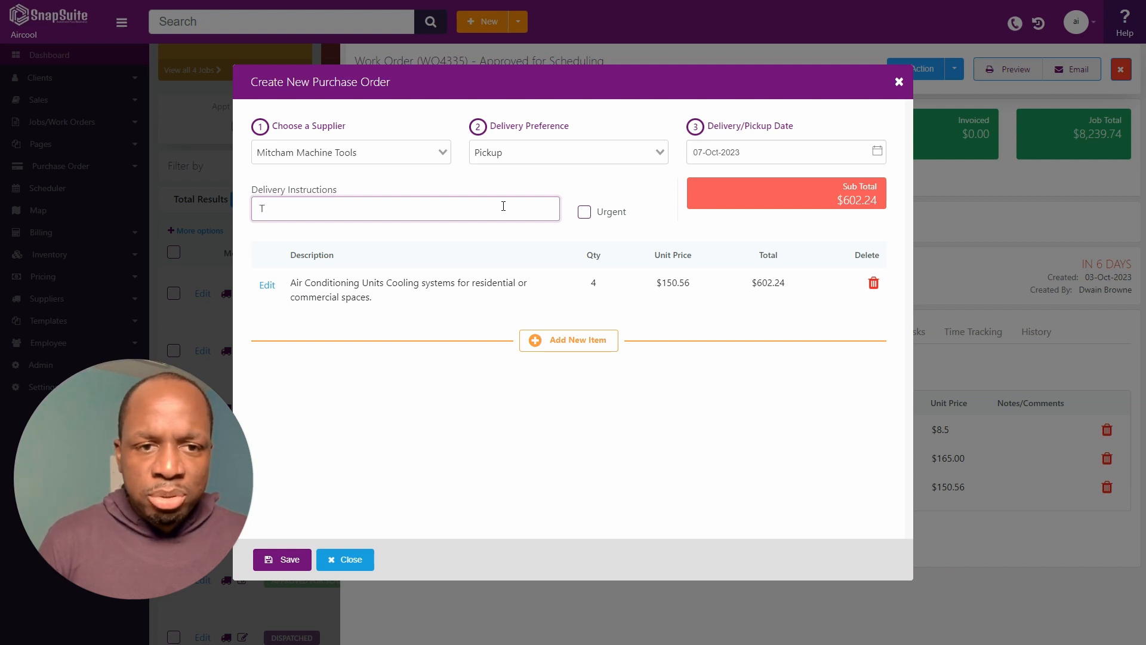
type("Tell me when it")
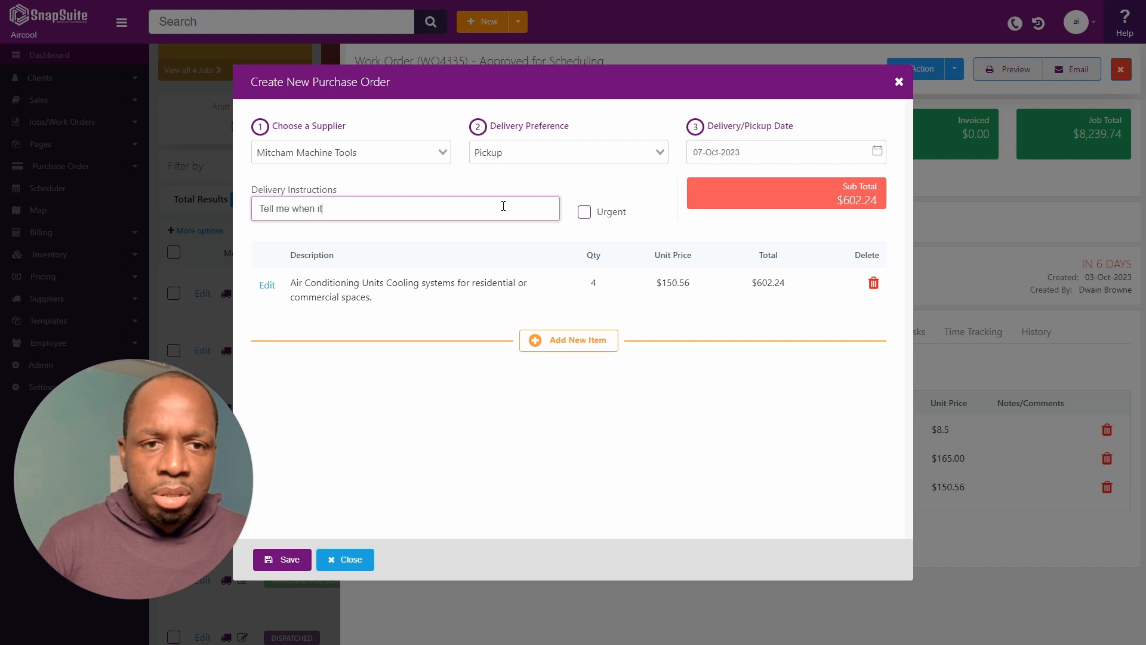
type("s ready!")
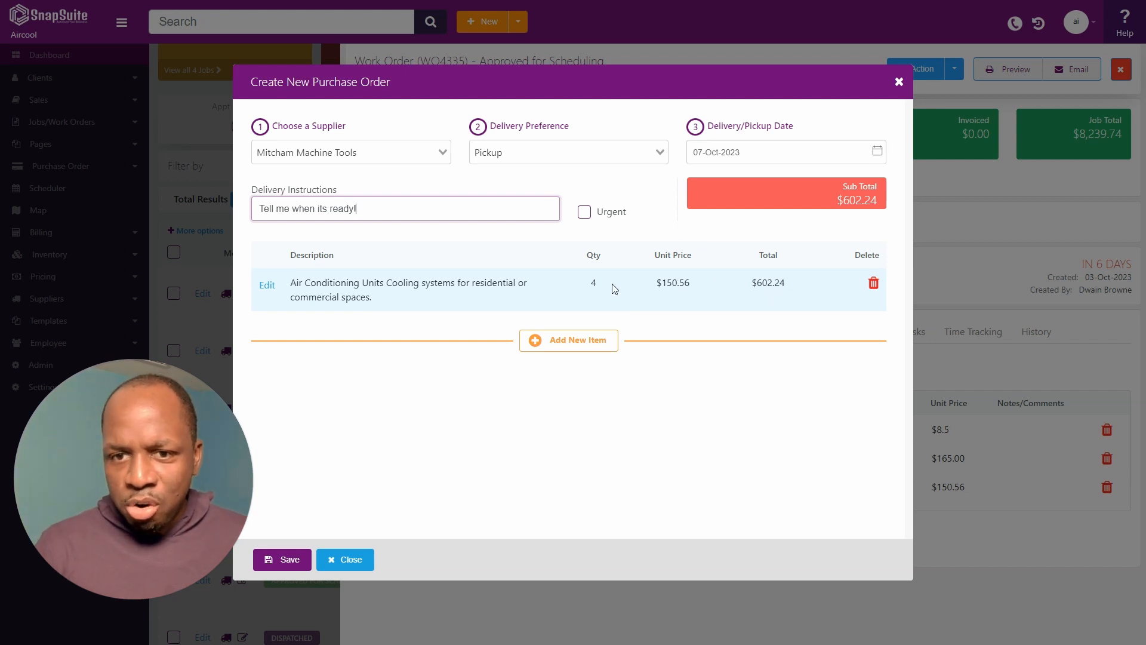
left_click(285, 559)
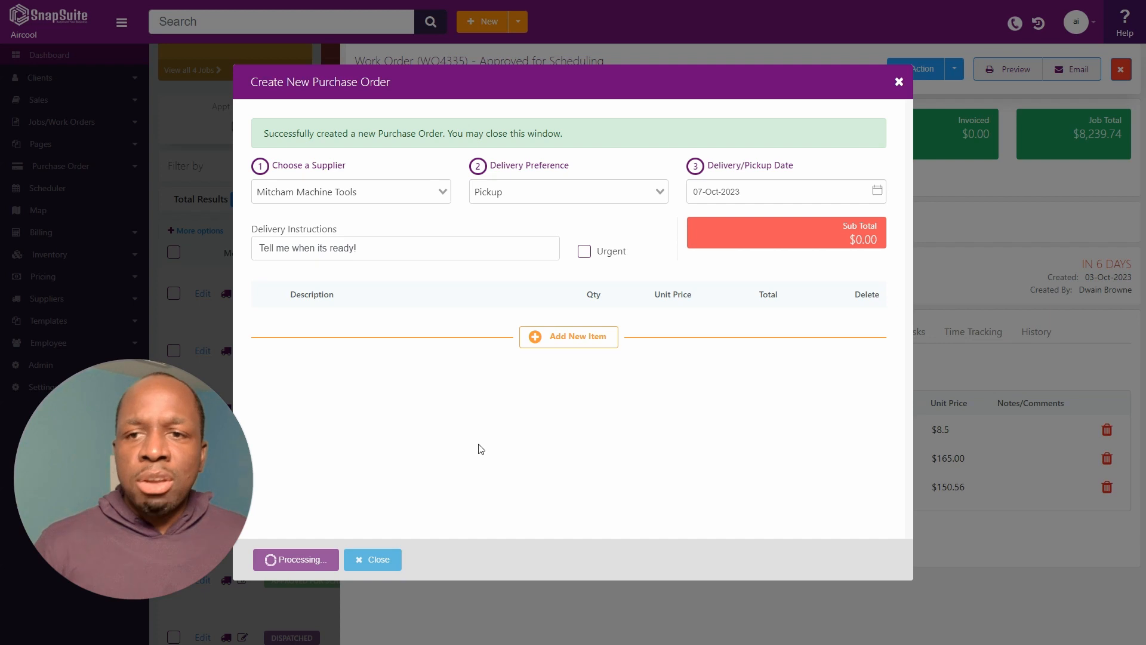
left_click(898, 82)
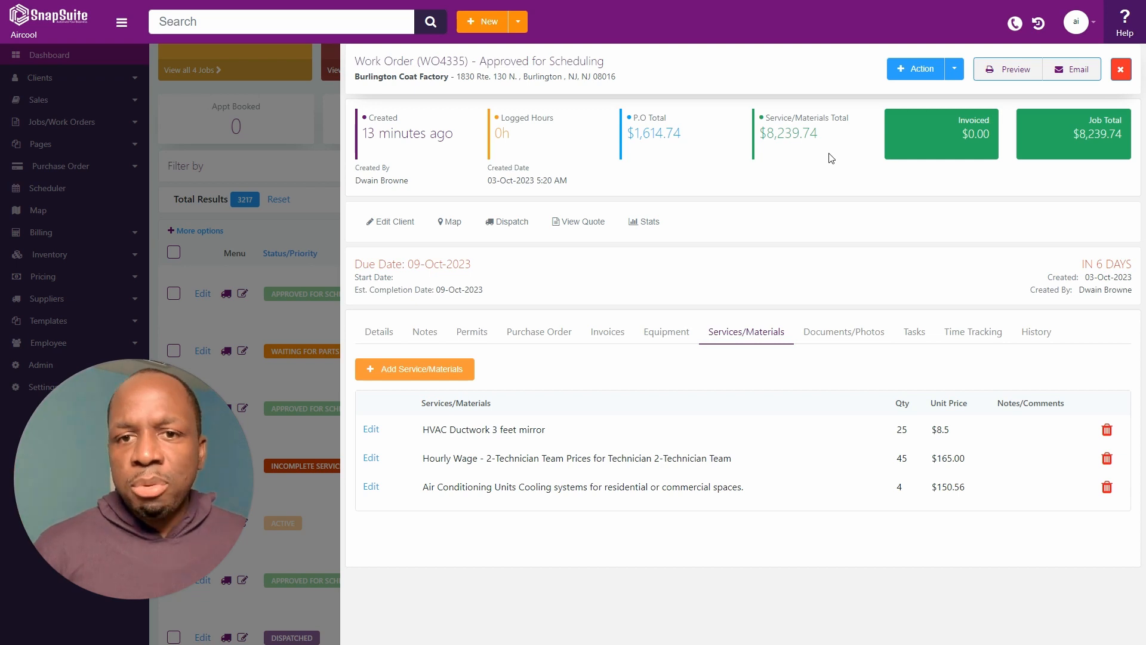
Open PO1627 from the work order's Purchase Order list.
left_click(545, 332)
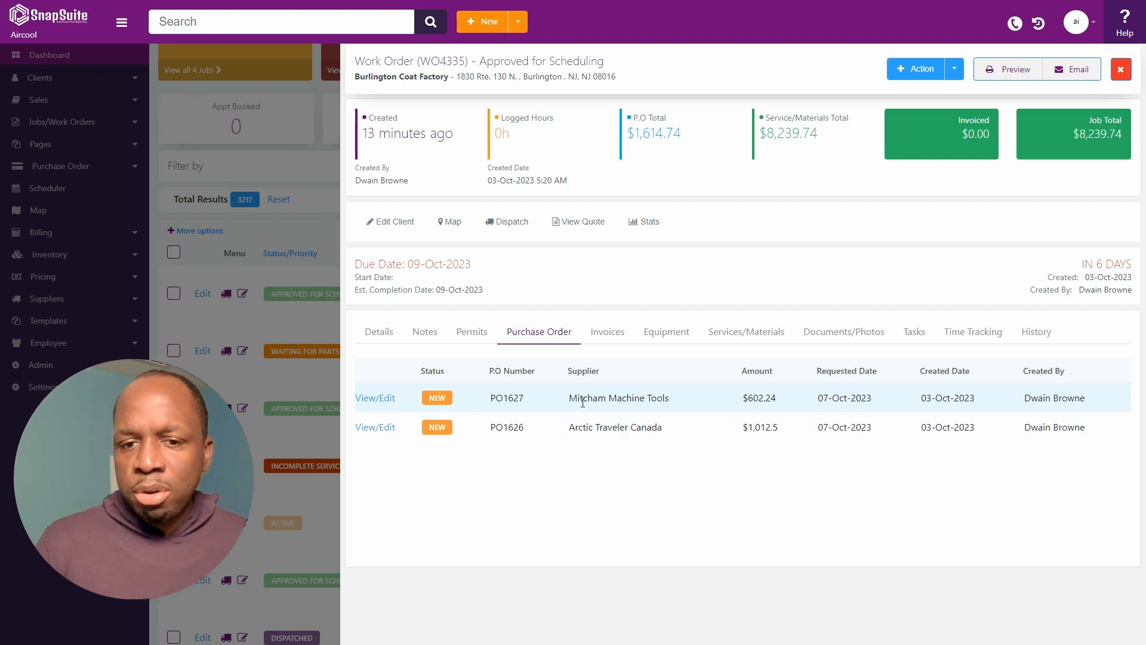
left_click(378, 399)
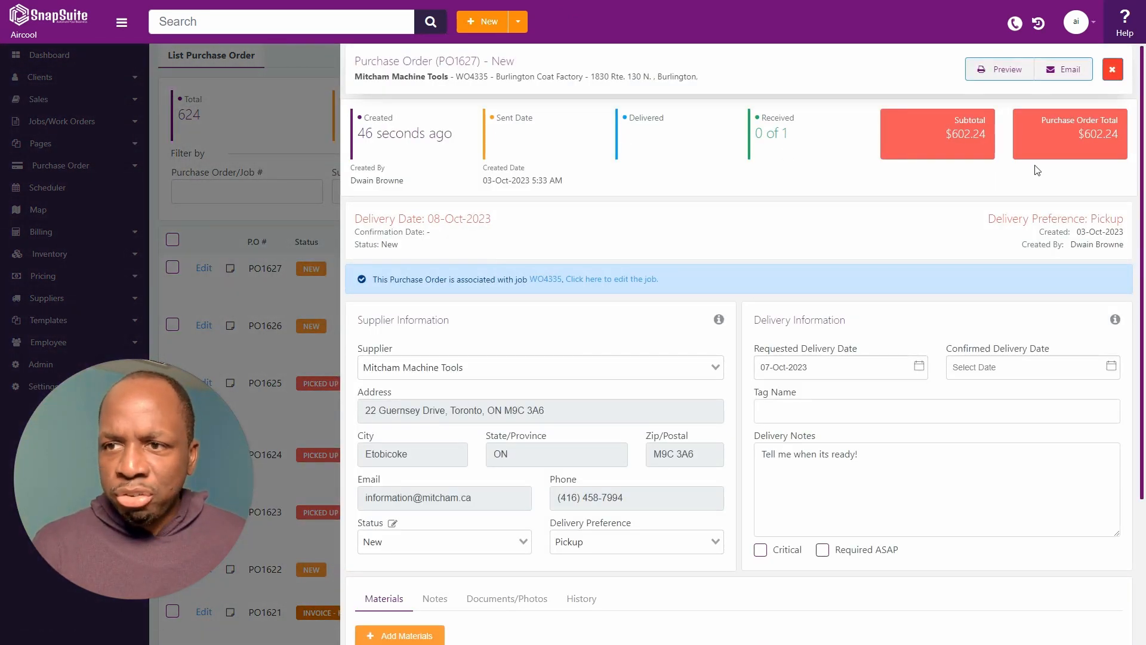
left_click_drag(968, 147, 1009, 141)
left_click(985, 149)
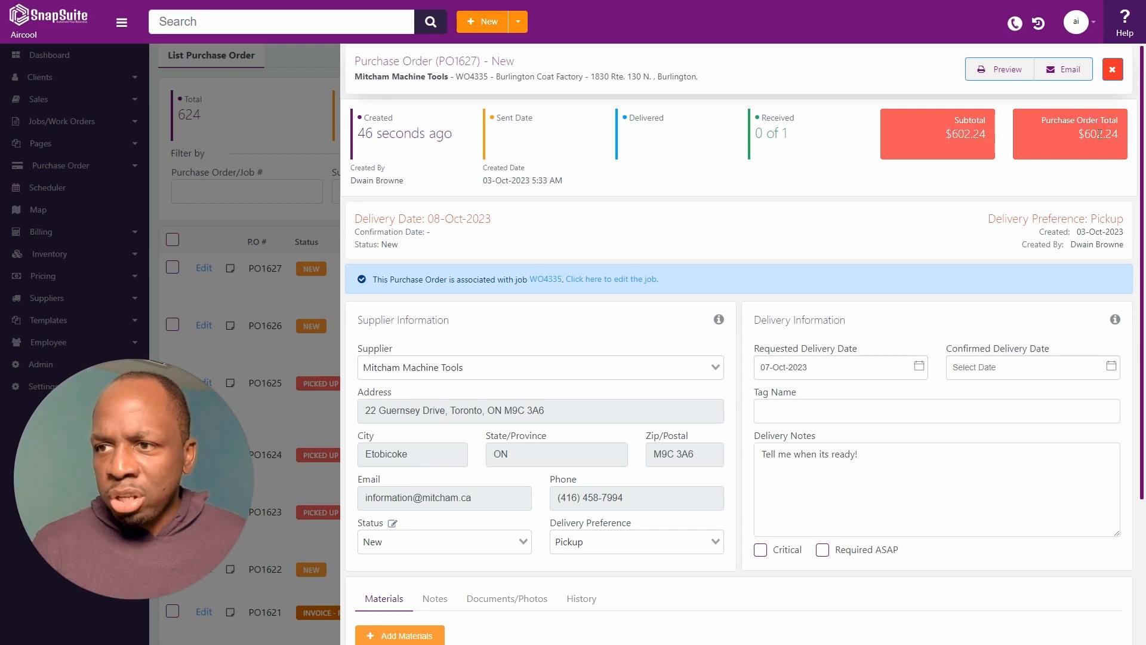
scroll(507, 316, "down", 2)
scroll(751, 385, "down", 2)
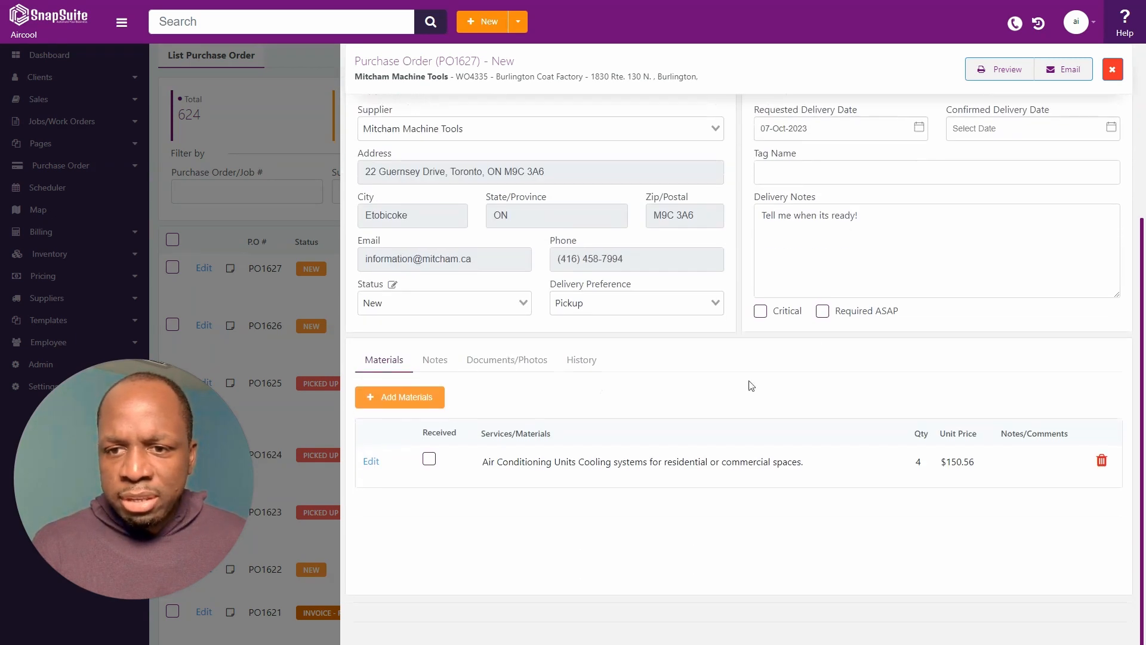
left_click(827, 228)
scroll(812, 213, "up", 1)
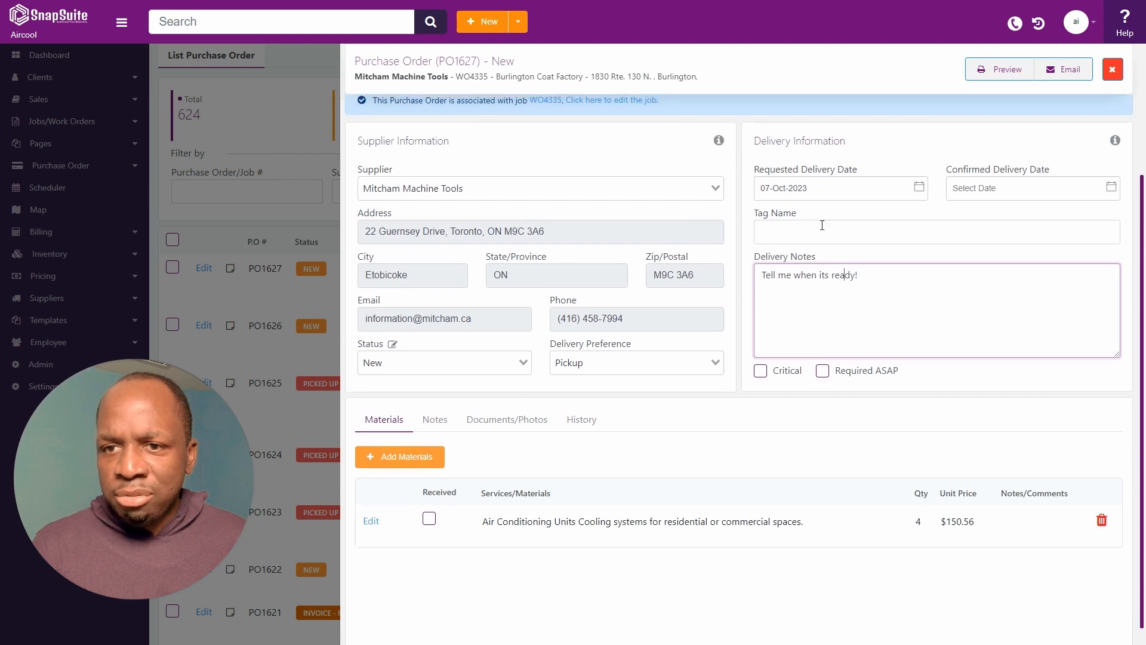
left_click(796, 229)
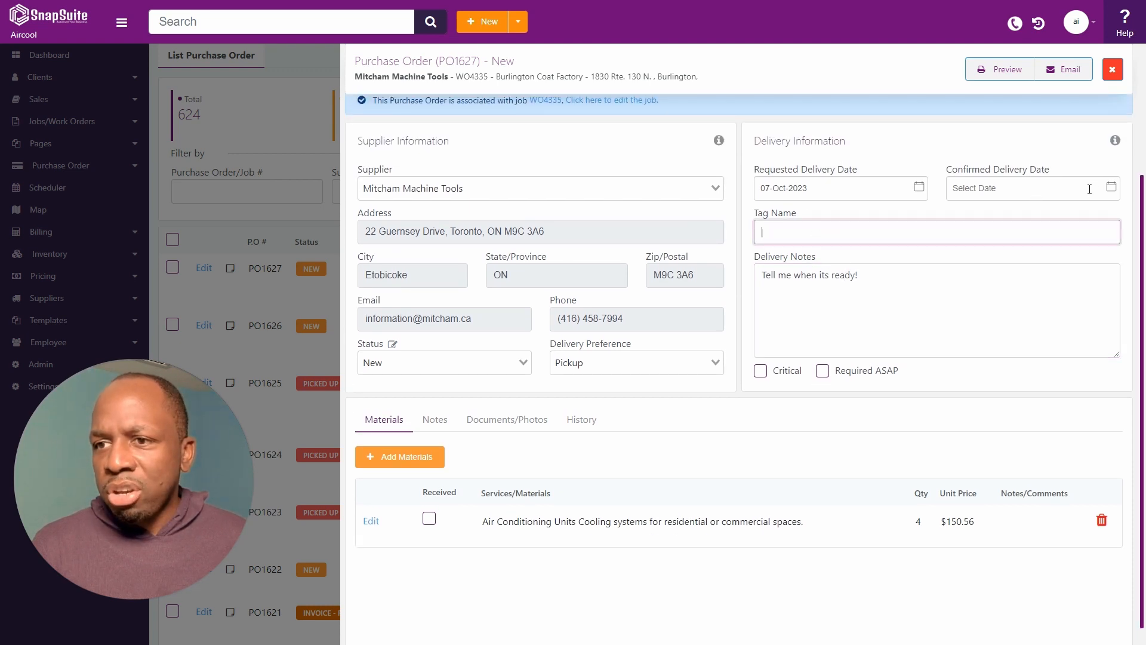
scroll(1086, 196, "up", 1)
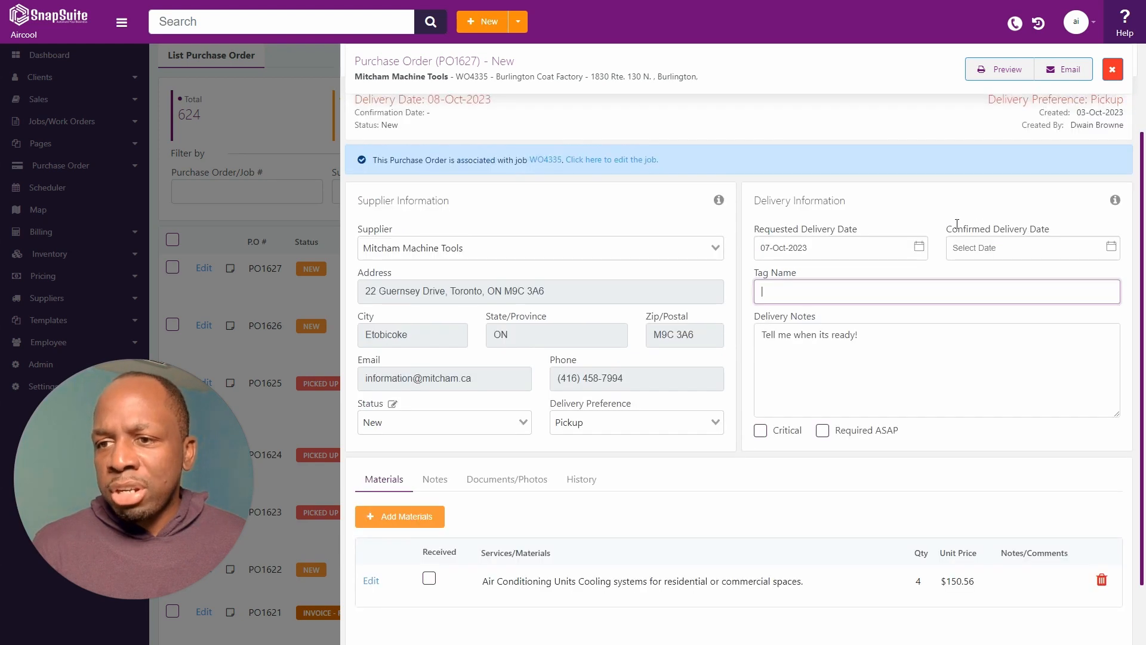
left_click_drag(953, 229, 1058, 236)
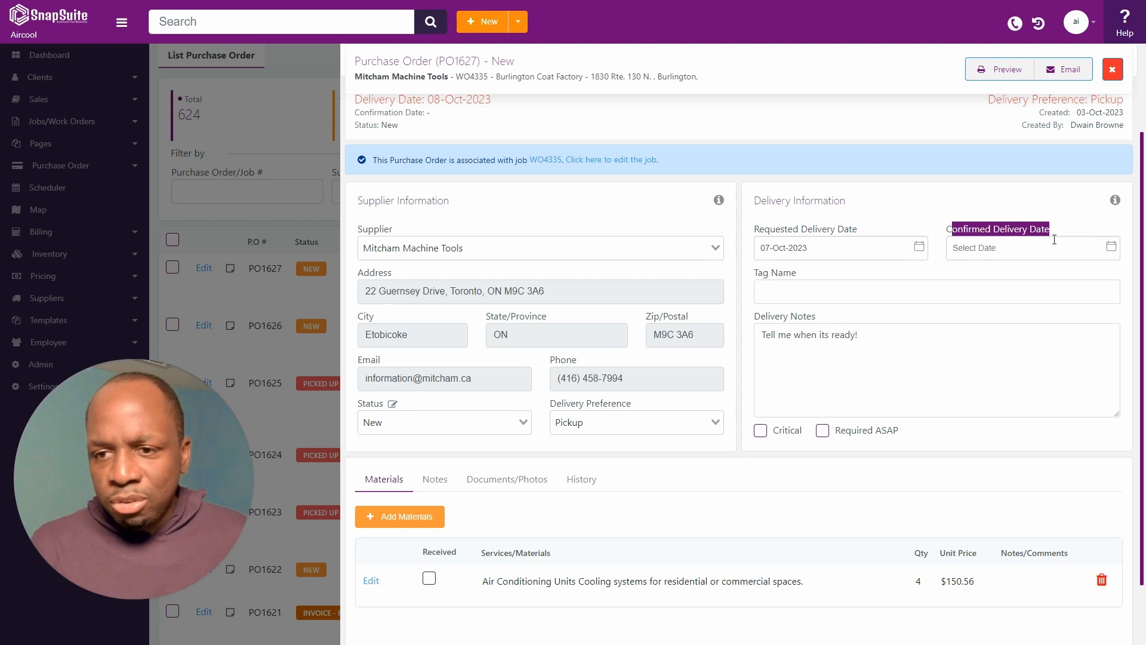
left_click(923, 230)
scroll(683, 353, "down", 2)
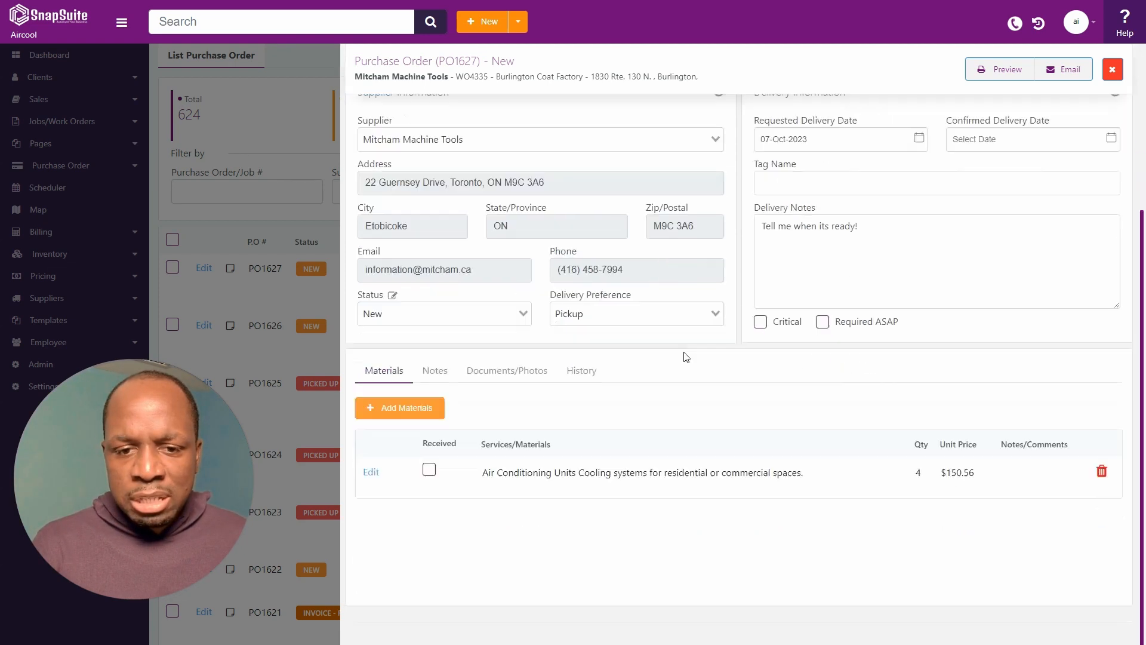
Add 25 HVAC Ductwork 3 feet mirror at a price of $60.00 to PO1627.
left_click(395, 397)
left_click(396, 172)
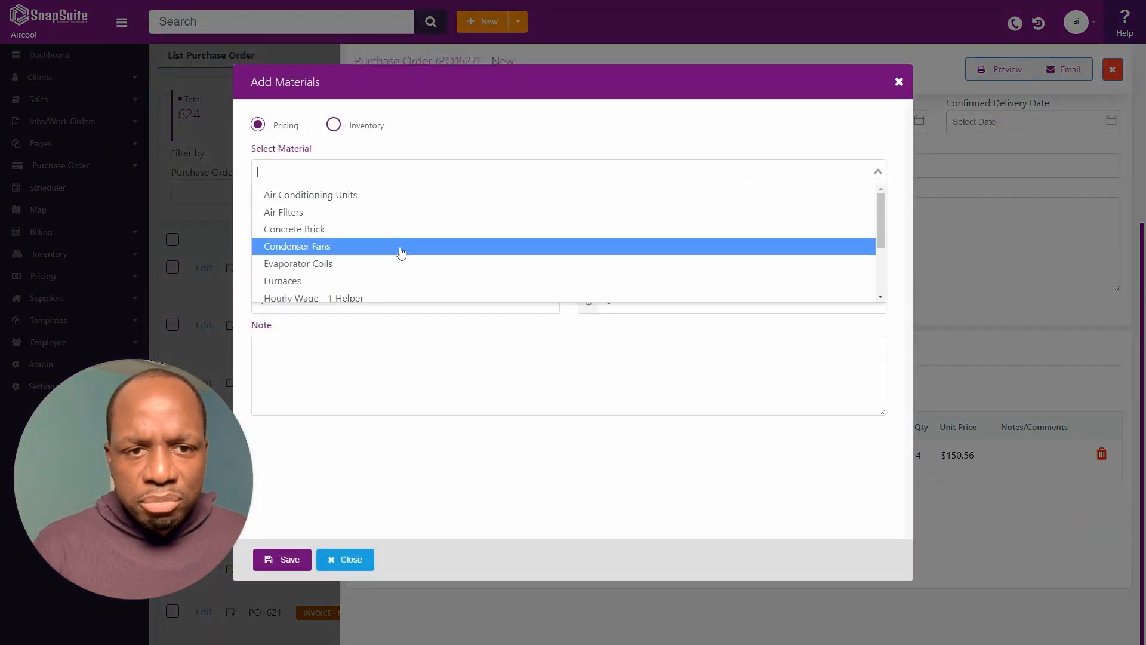
scroll(396, 254, "down", 3)
left_click(353, 263)
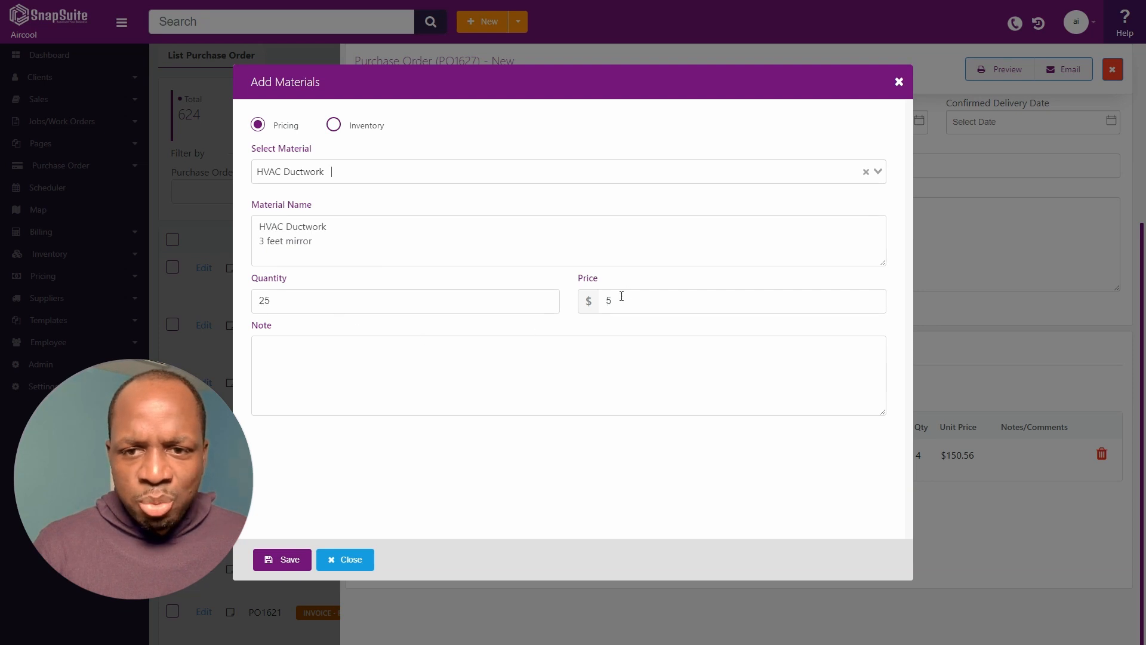
left_click(335, 371)
left_click(645, 302)
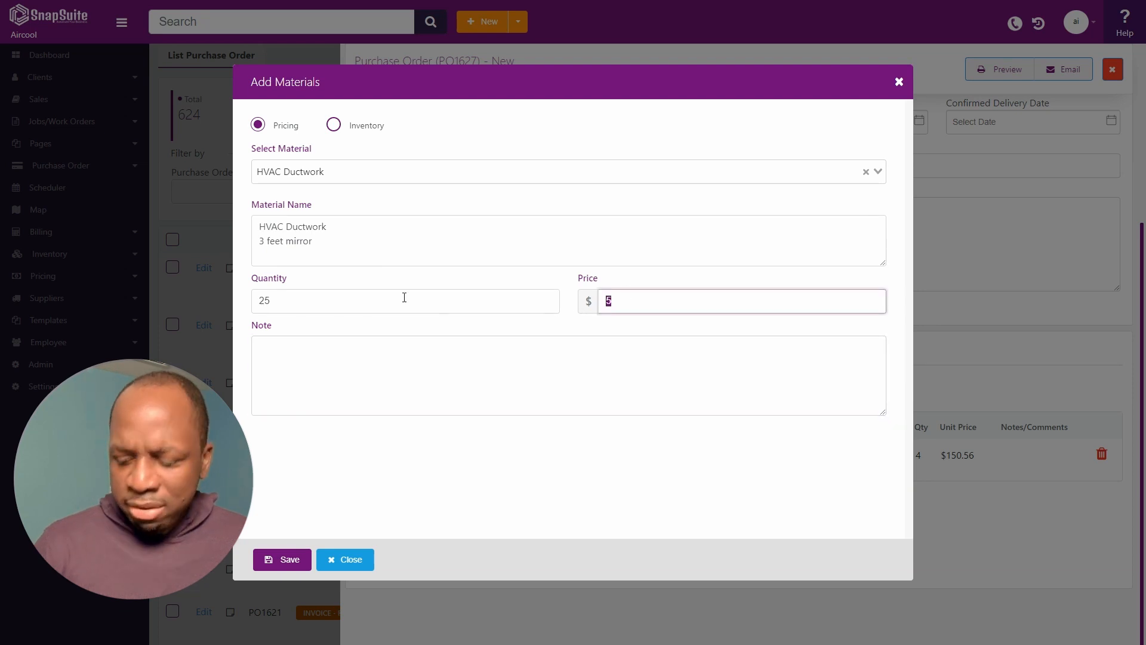
type("60")
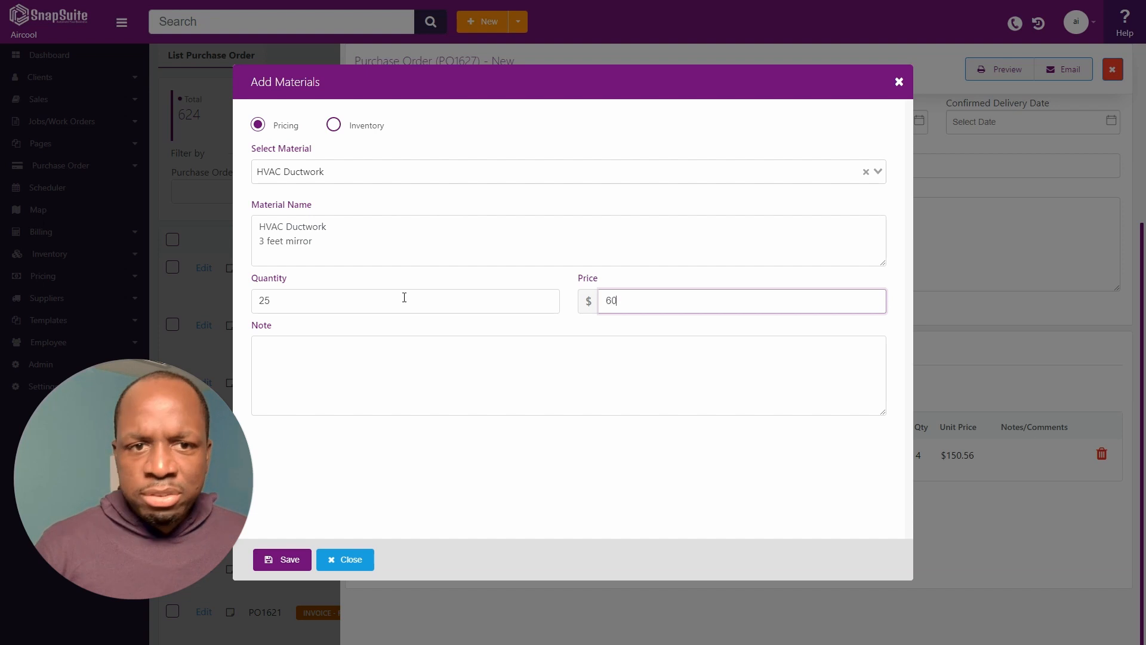
left_click(298, 560)
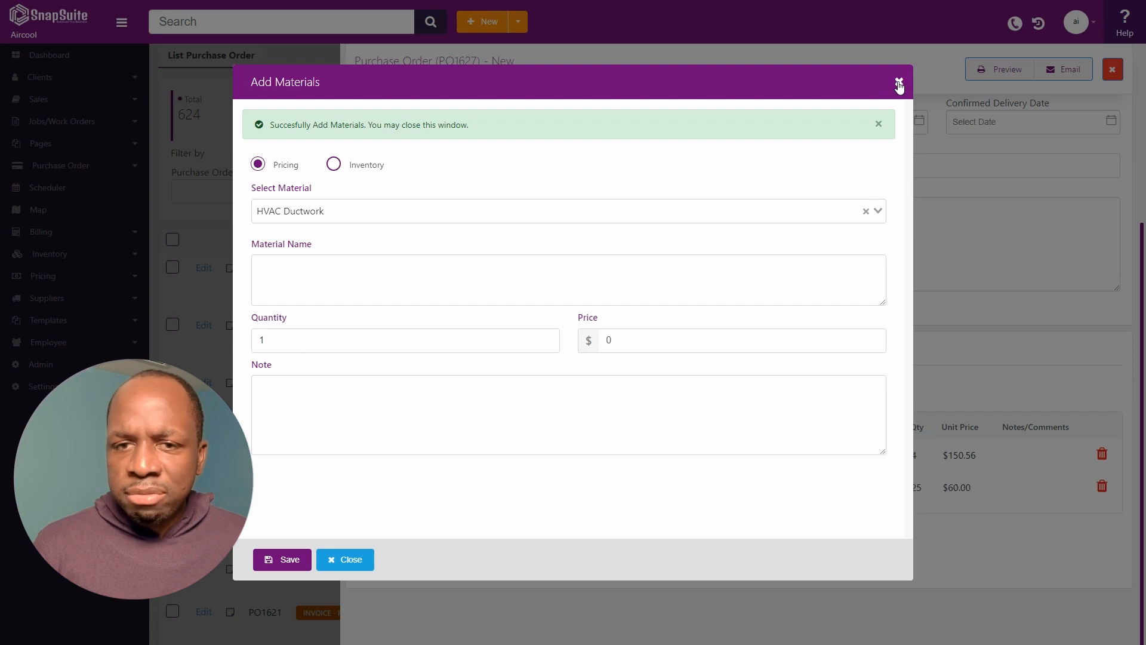
left_click(898, 84)
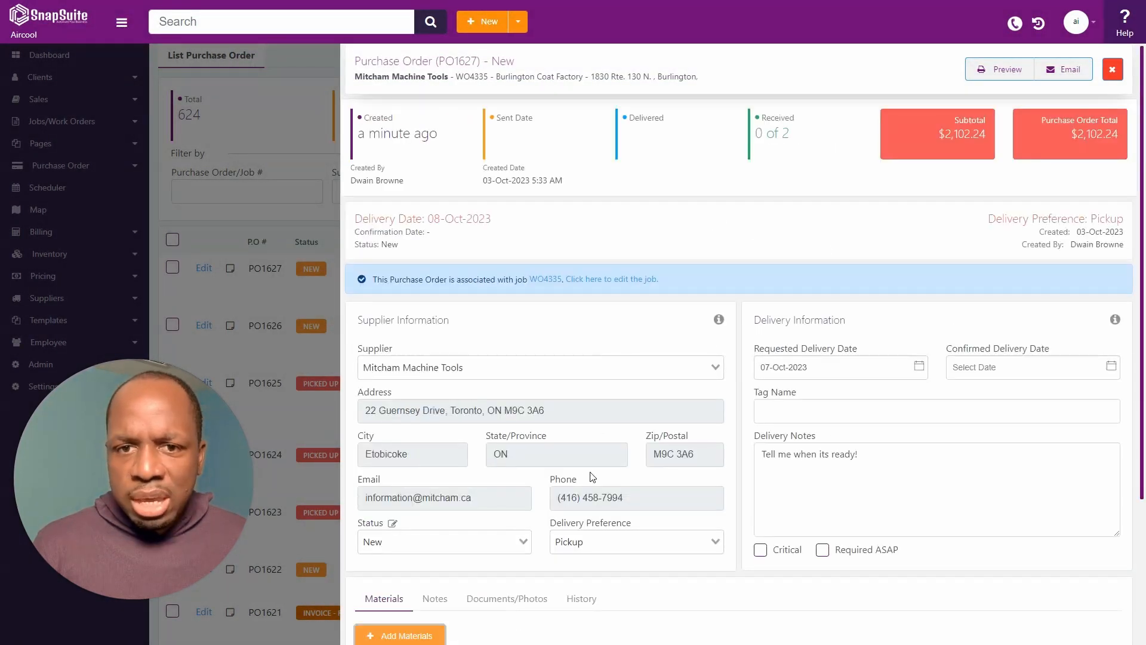
Review PO1627's PDF preview: sub total $2,102.24, tax $273.29, total $2,375.53.
left_click(1008, 71)
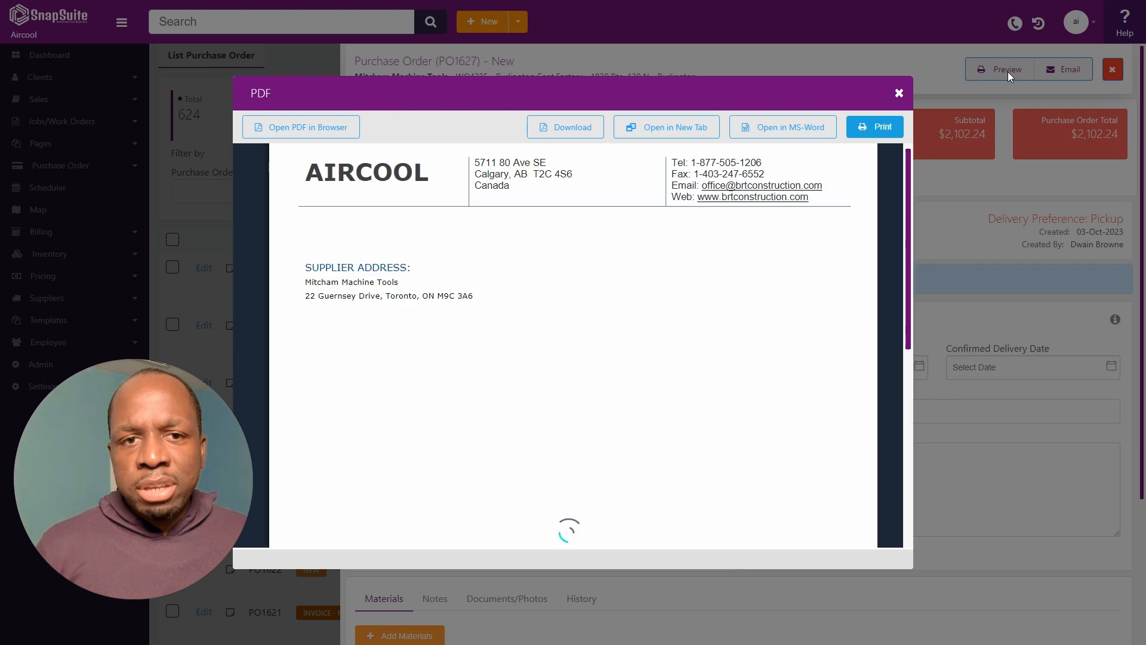
scroll(568, 313, "down", 5)
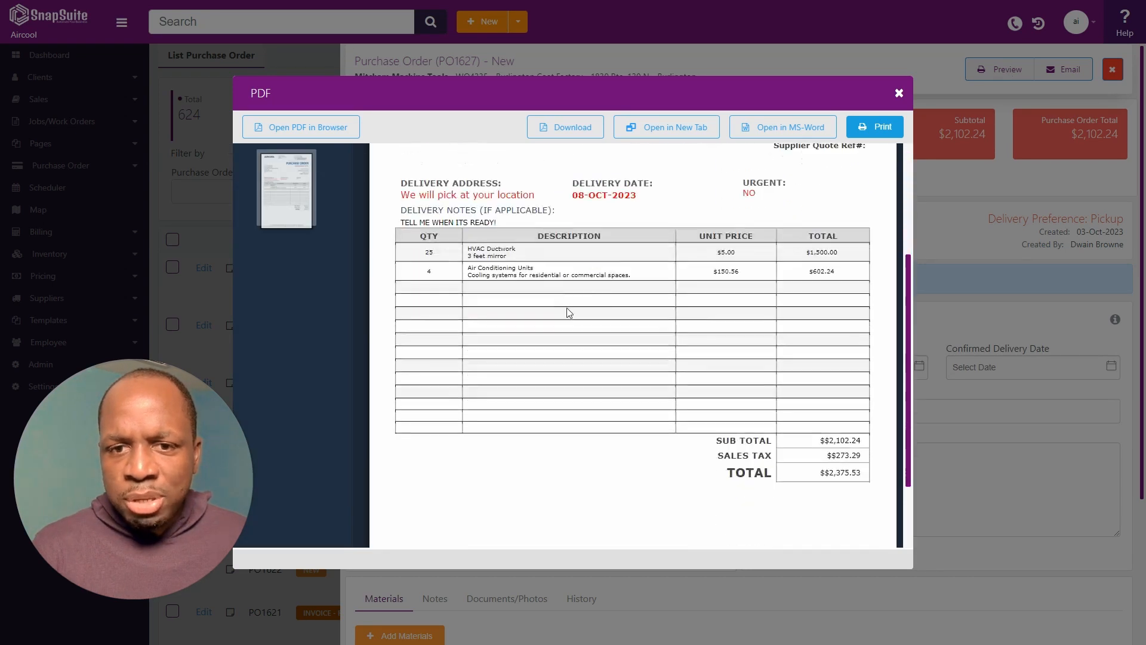
scroll(700, 306, "up", 5)
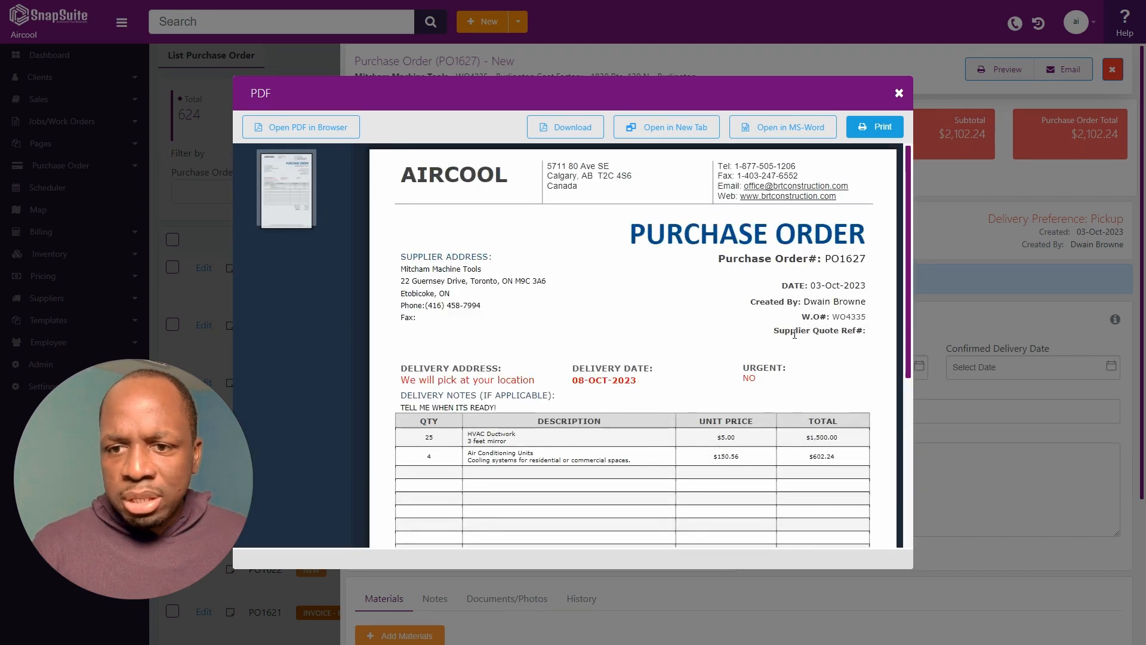
scroll(398, 240, "down", 1)
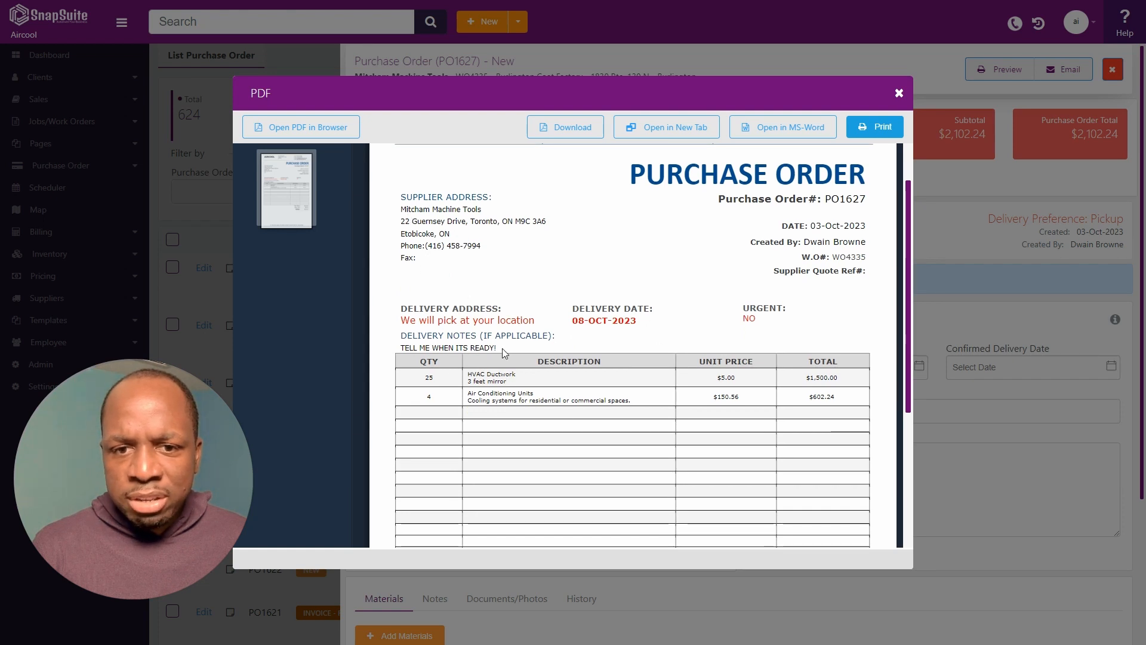
left_click_drag(402, 349, 500, 353)
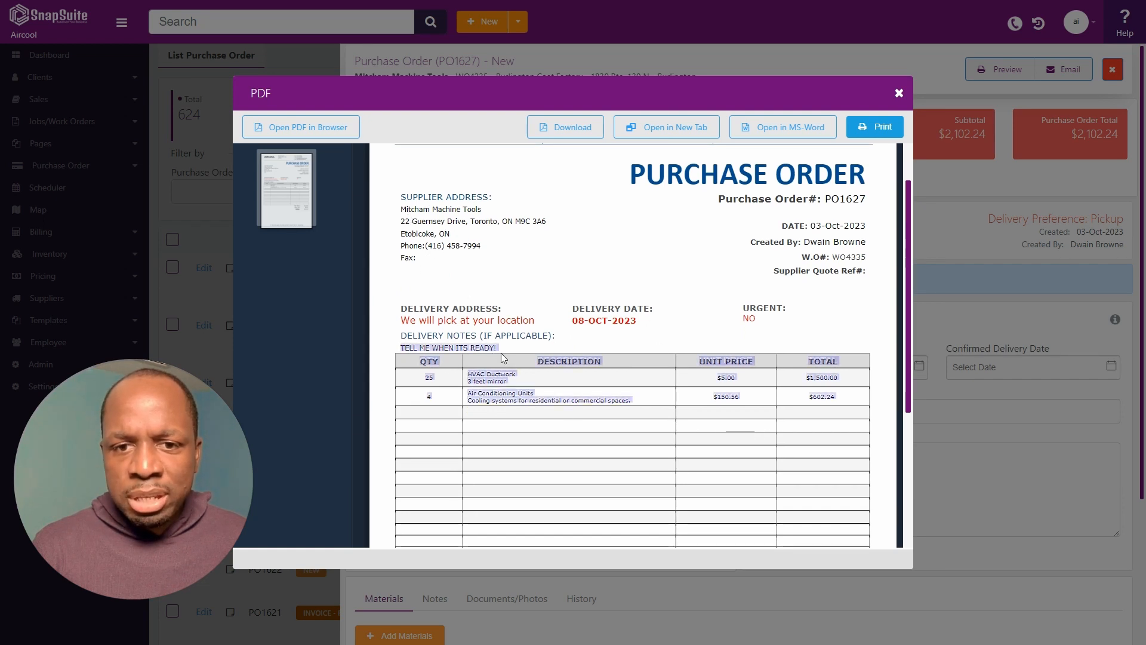
left_click(496, 344)
scroll(656, 355, "down", 5)
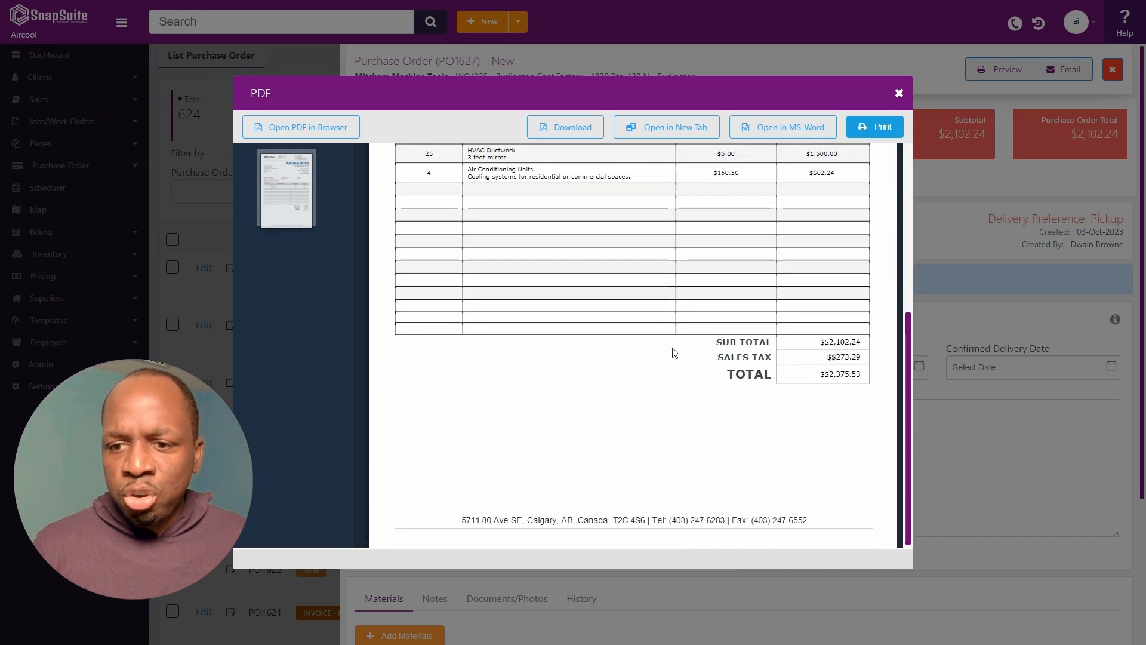
left_click(899, 93)
Email PO1627 to a new recipient address with subject 'Please let me know when i can pick this up'.
left_click(1048, 70)
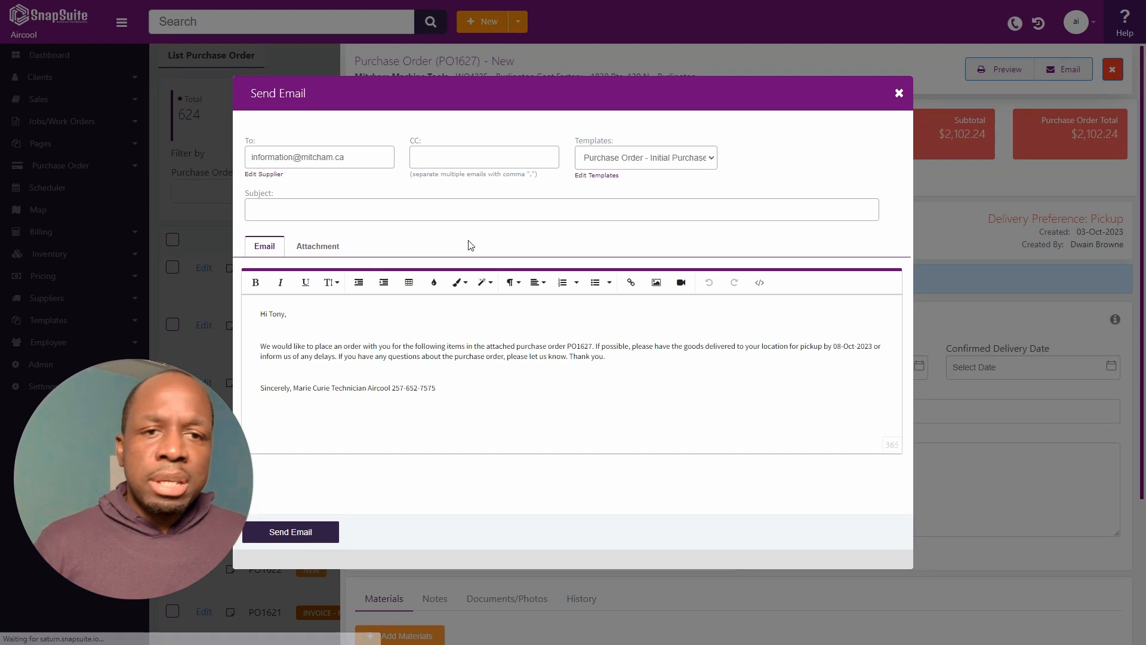
left_click_drag(349, 157, 9, 155)
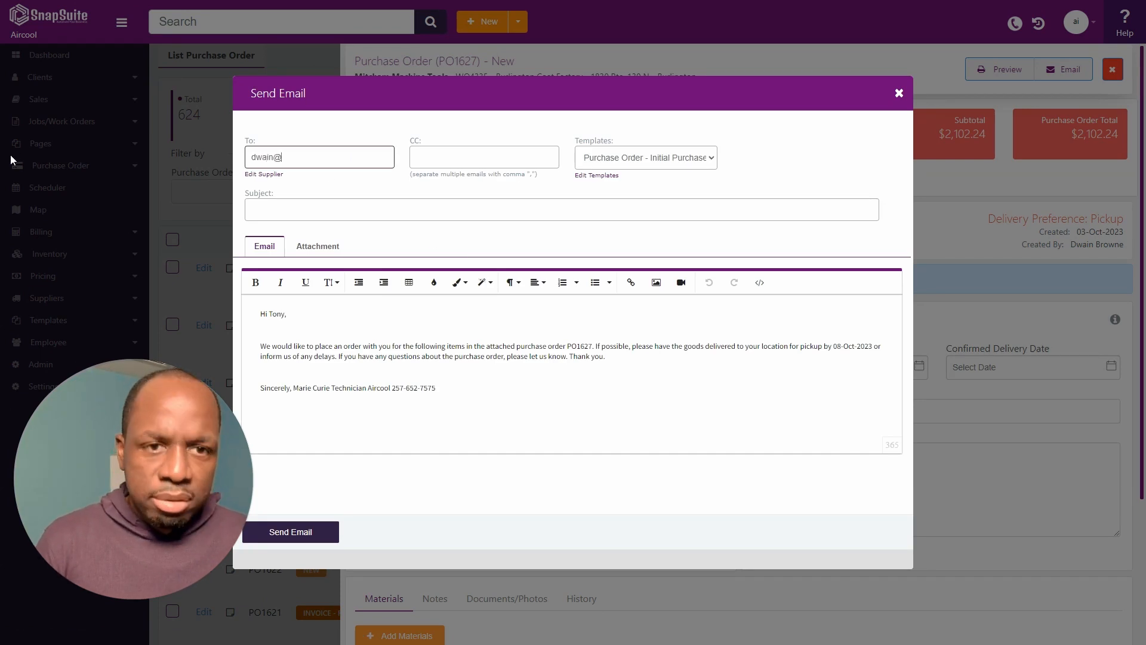
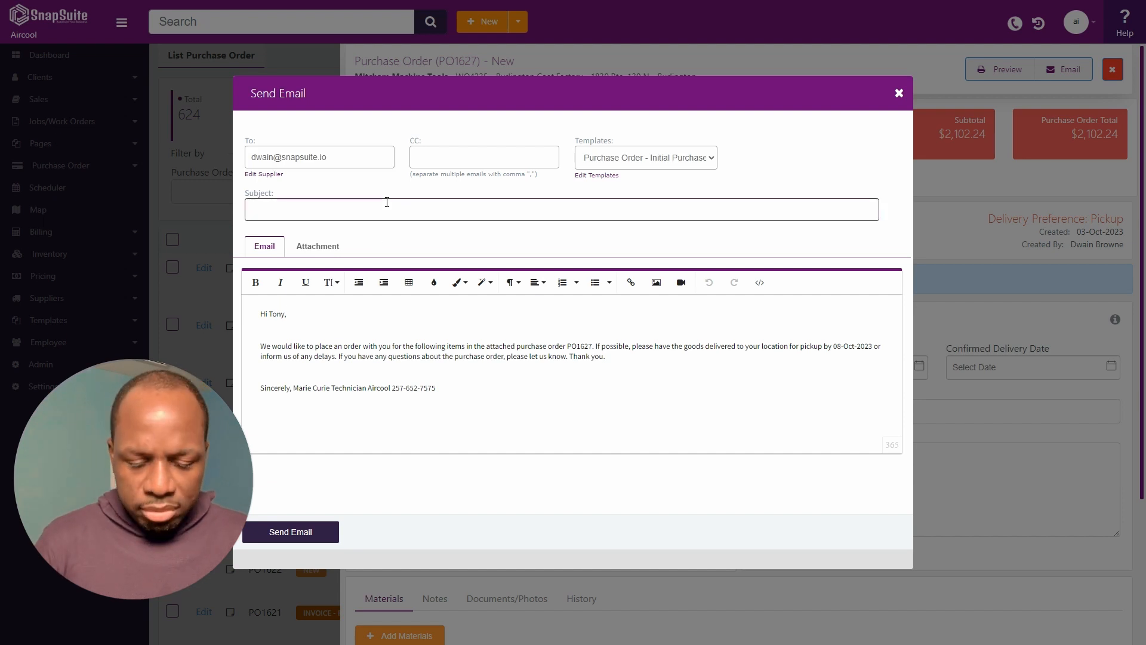
type("Please let me kn")
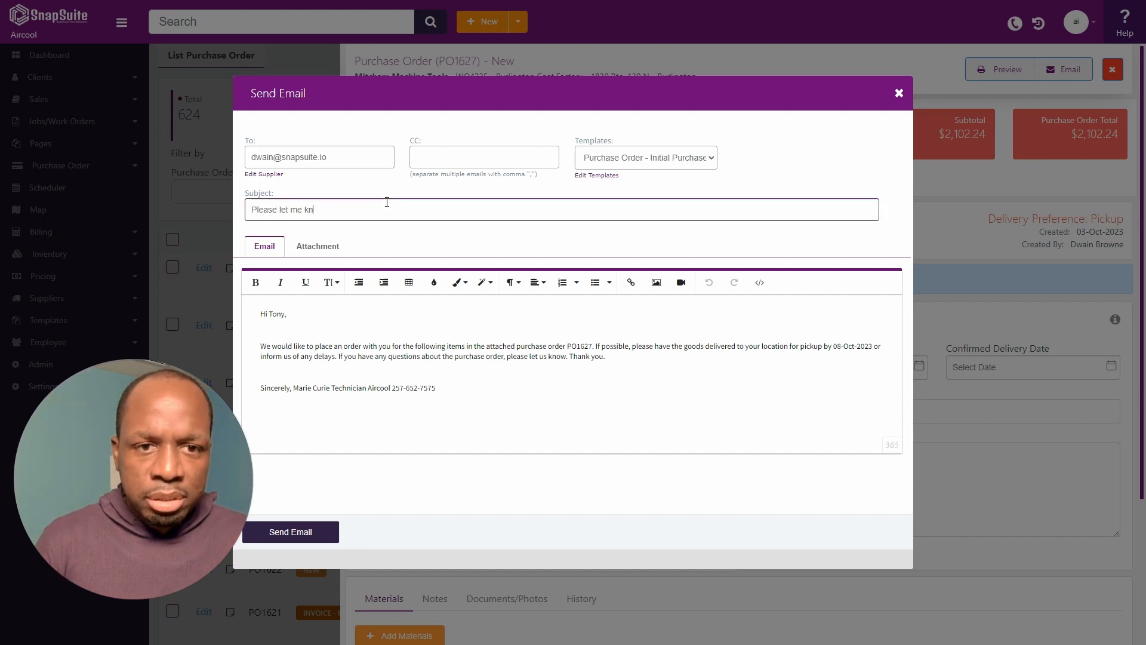
type("ow when i can pick ")
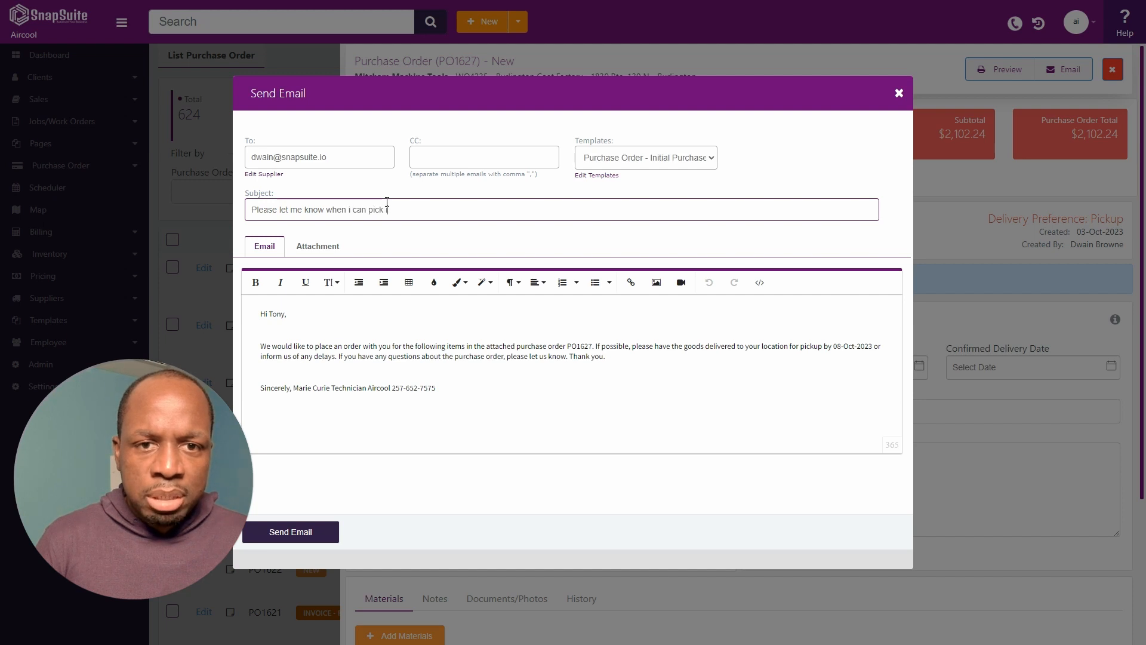
type("this up")
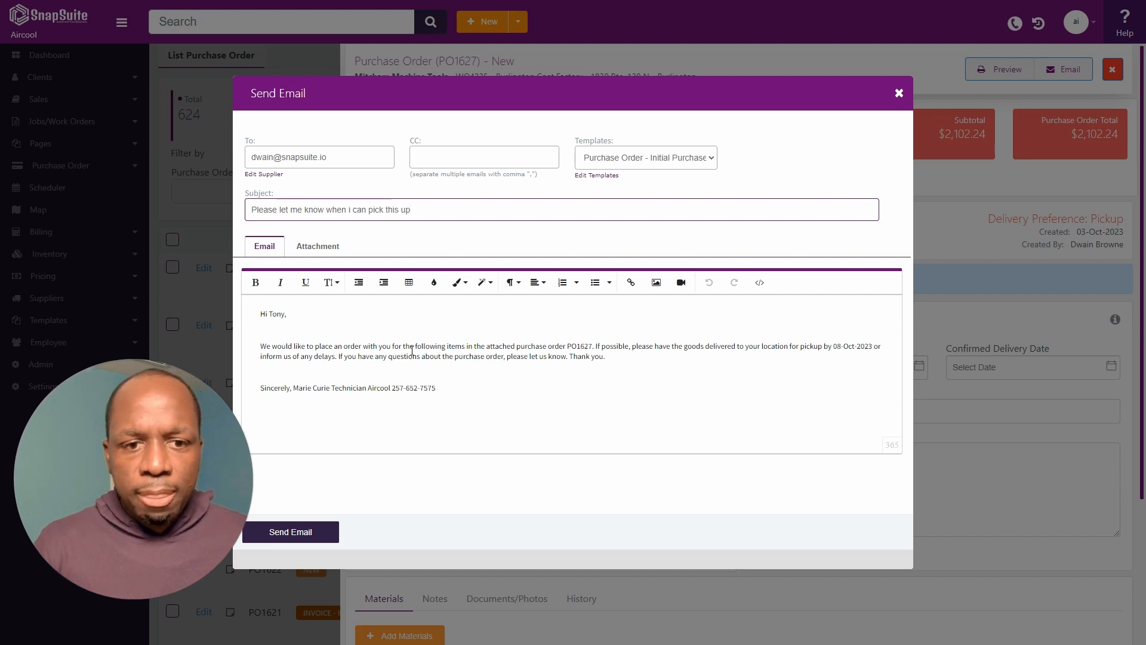
left_click(315, 539)
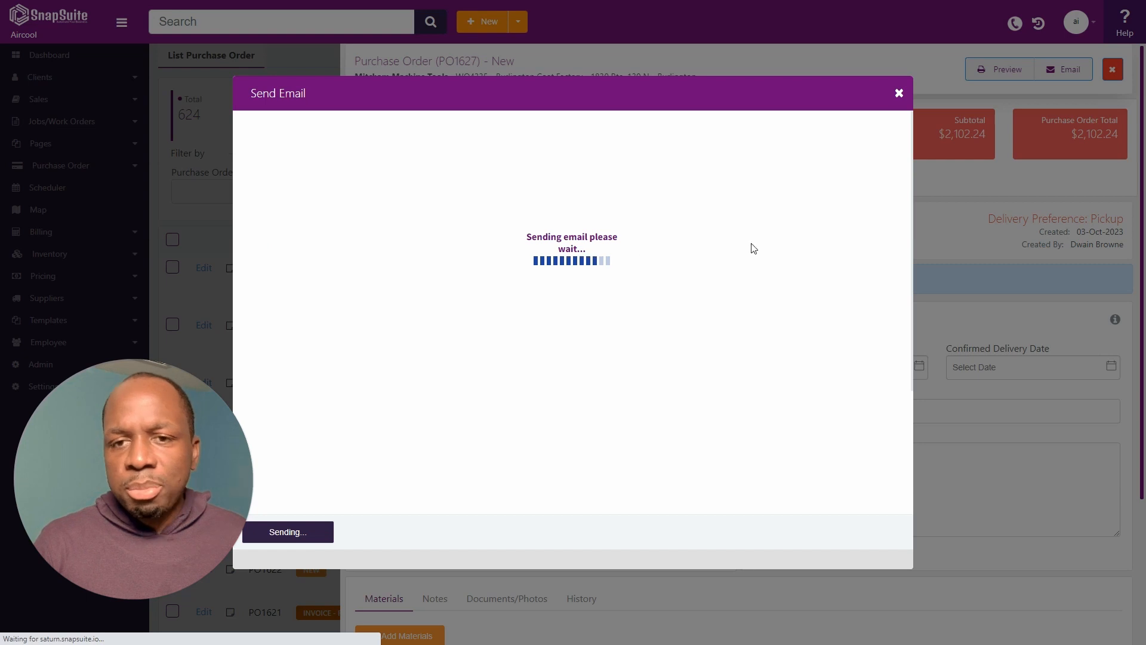
left_click(899, 94)
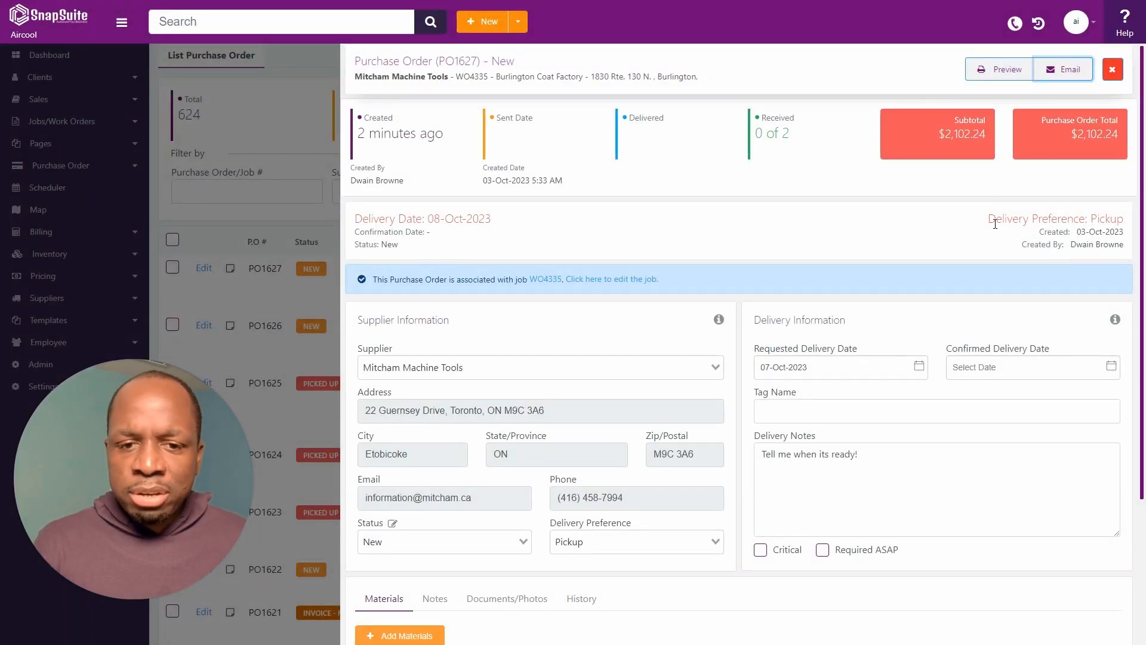
Set PO1627's status to Out of Delivery and close the order.
scroll(997, 229, "down", 4)
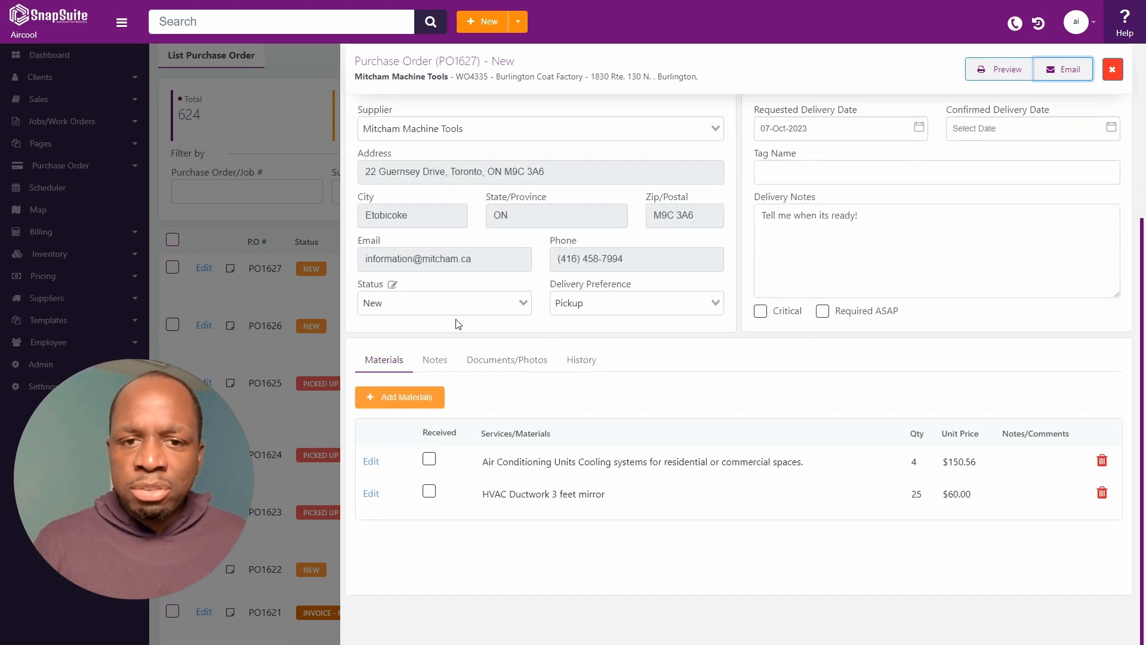
left_click(503, 299)
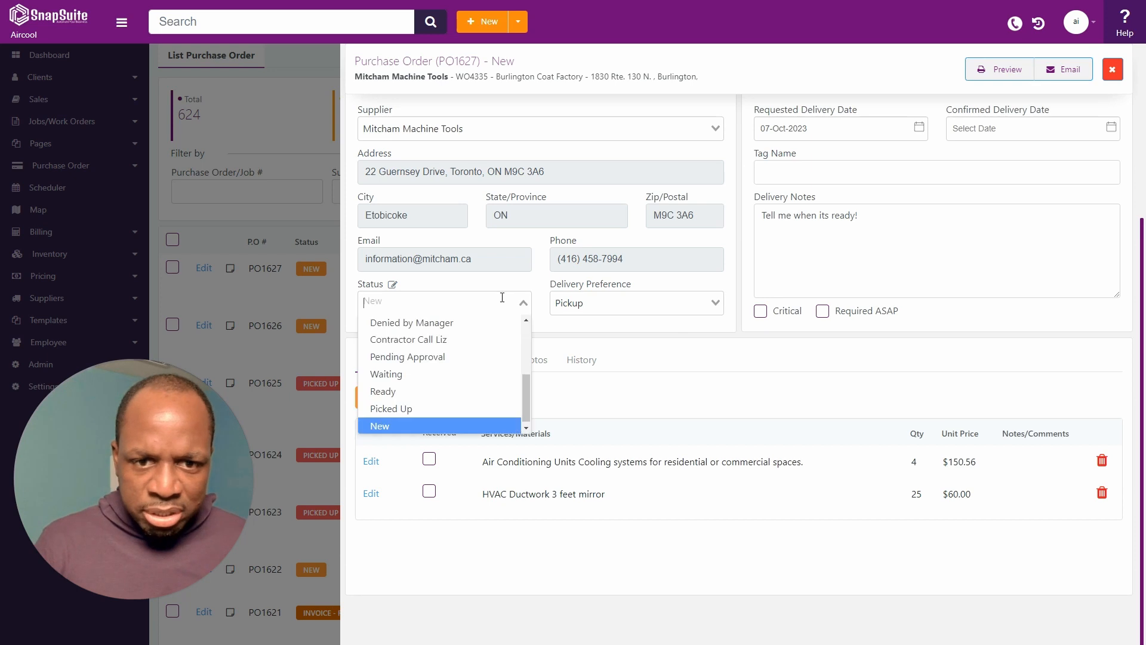
left_click_drag(529, 391, 528, 343)
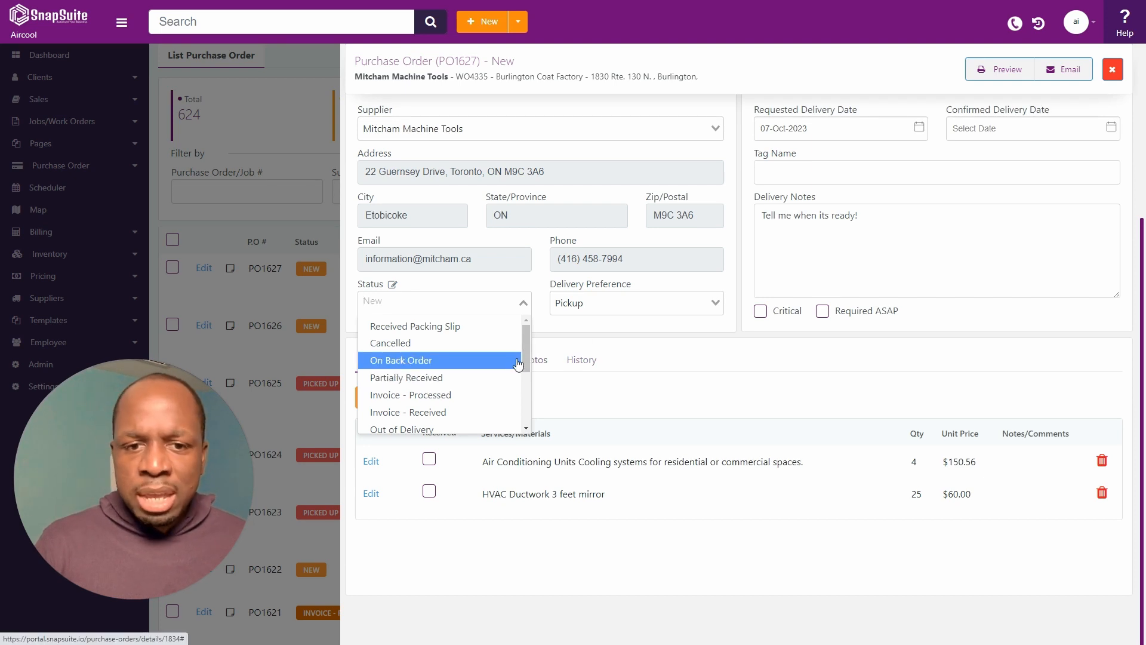
scroll(513, 370, "down", 1)
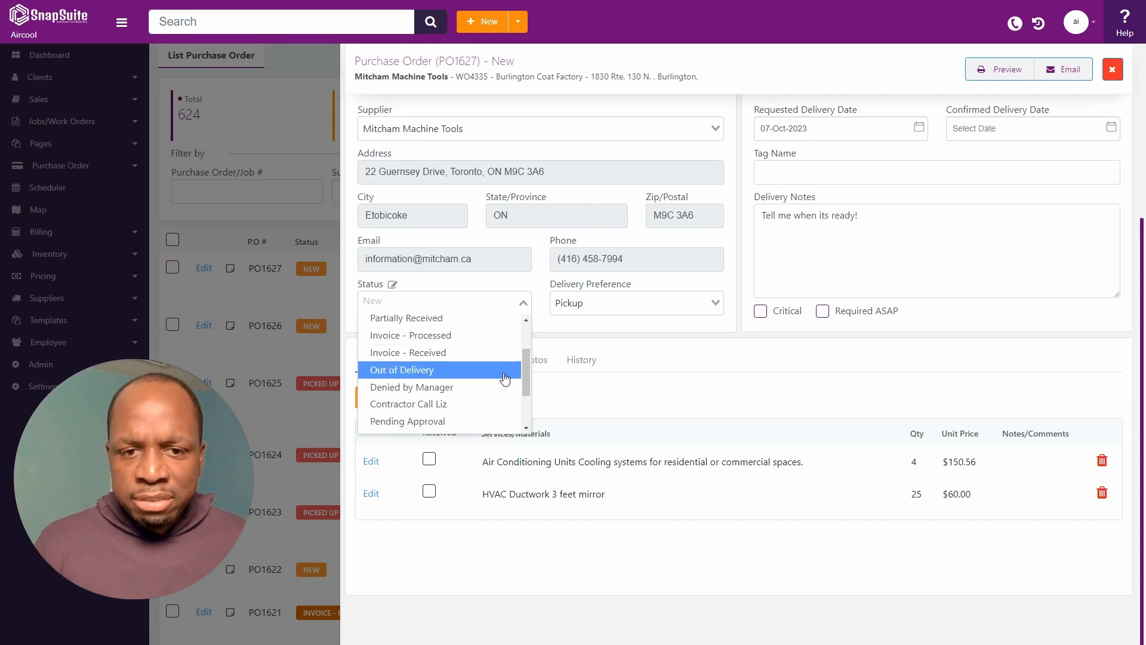
left_click(468, 372)
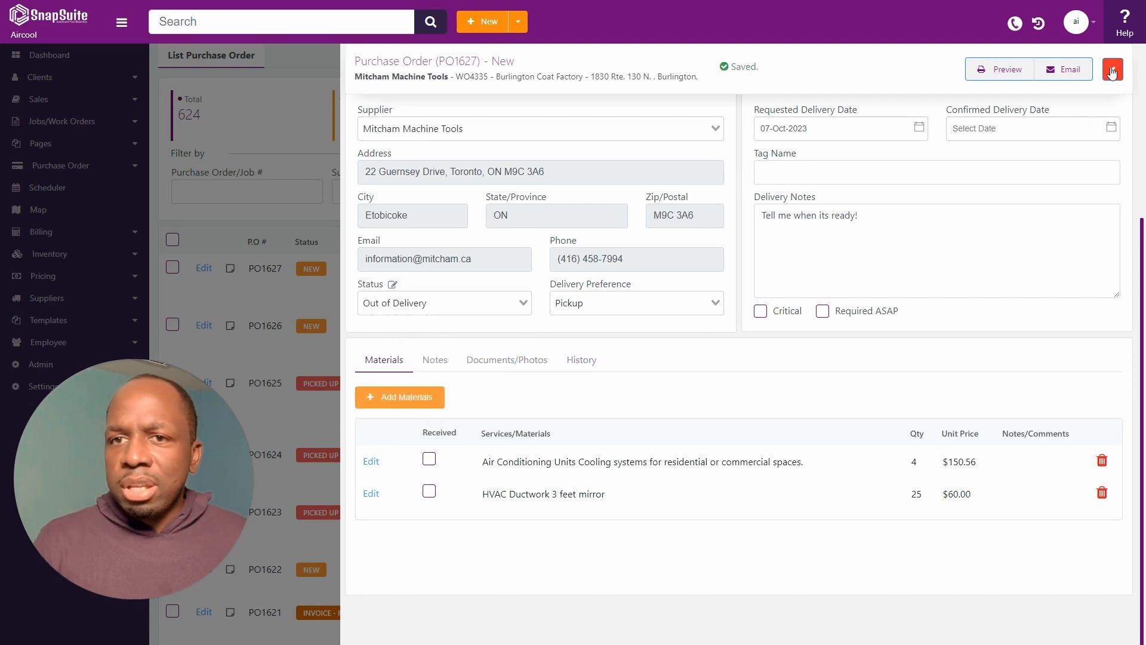
left_click(1110, 70)
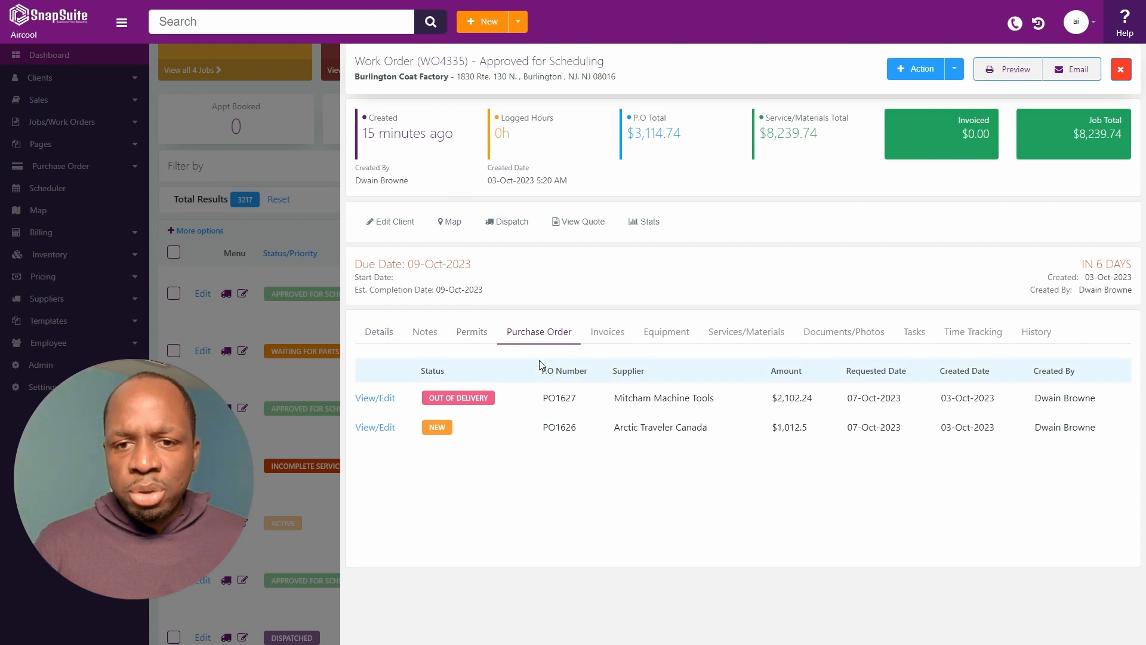
On WO4335's purchase orders, confirm PO1627 from Mitcham Machine Tools shows Out of Delivery.
left_click(377, 334)
left_click(531, 333)
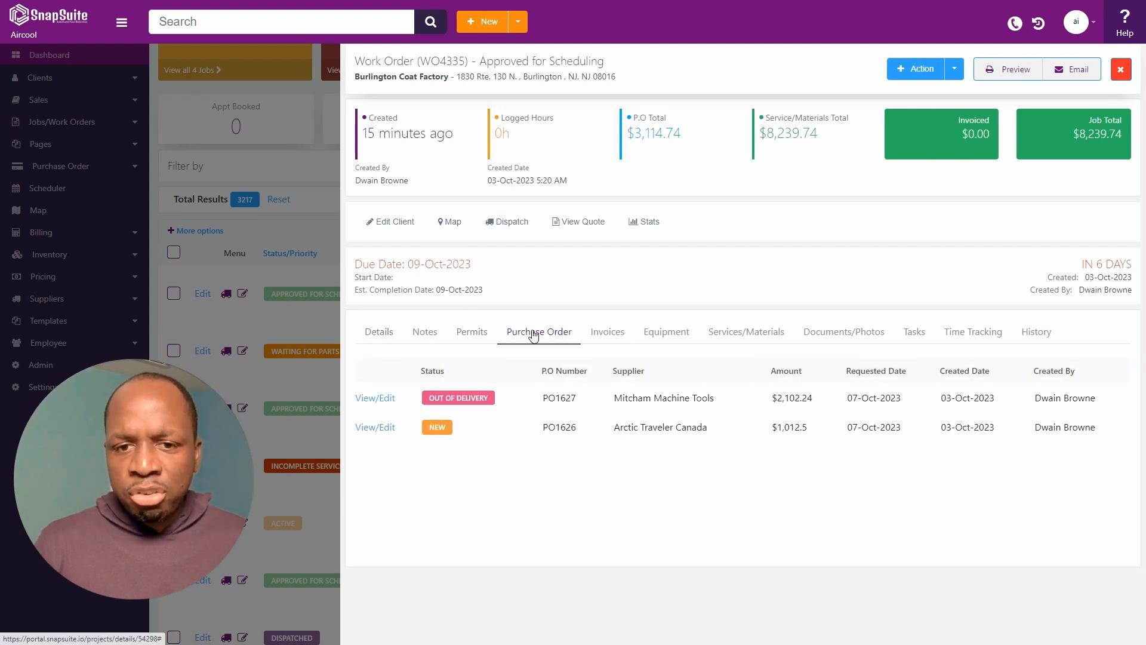
left_click_drag(416, 403, 546, 399)
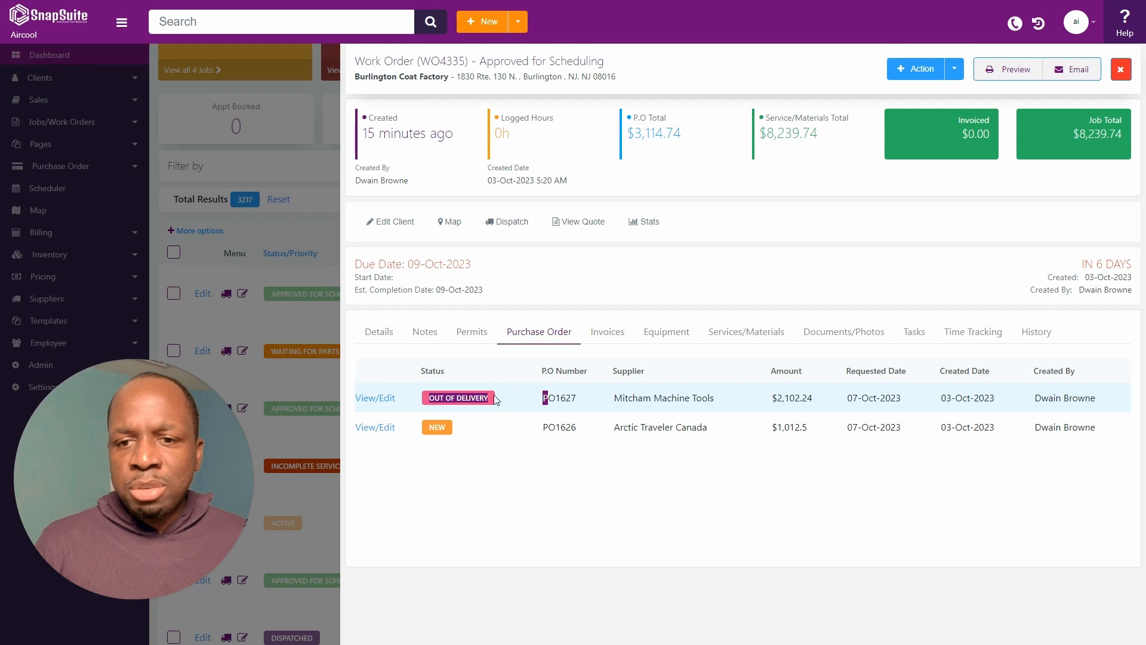
left_click_drag(716, 399, 605, 406)
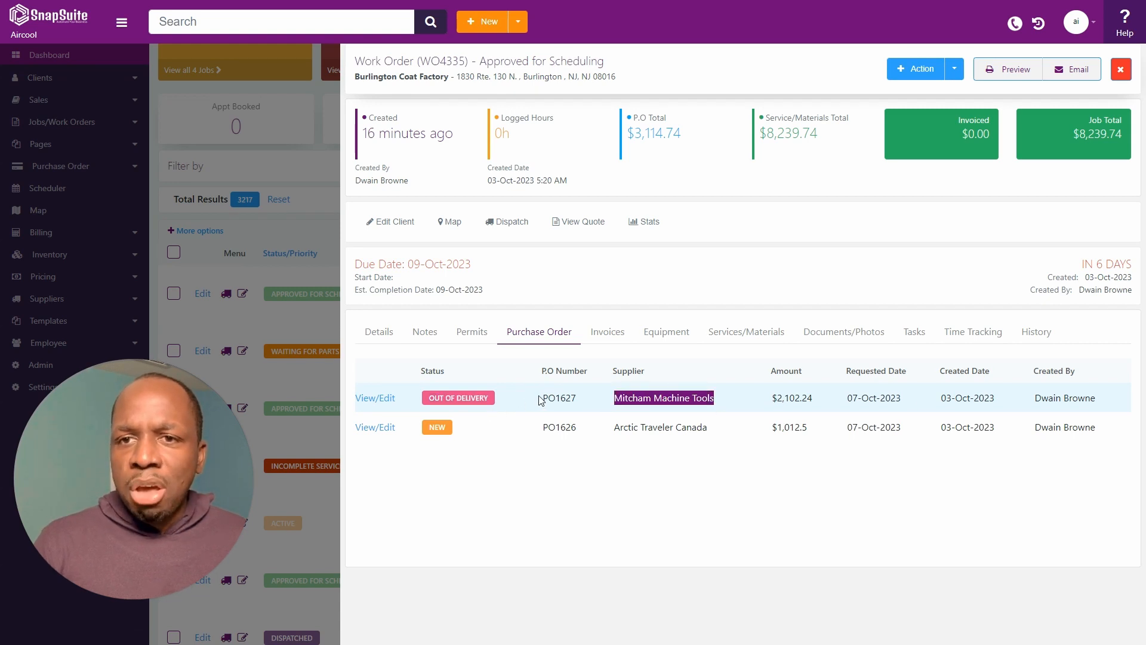
Check P.O Total 3,114.74 and Service/Materials Total 8,239.74, then return to Details.
left_click_drag(684, 135, 635, 134)
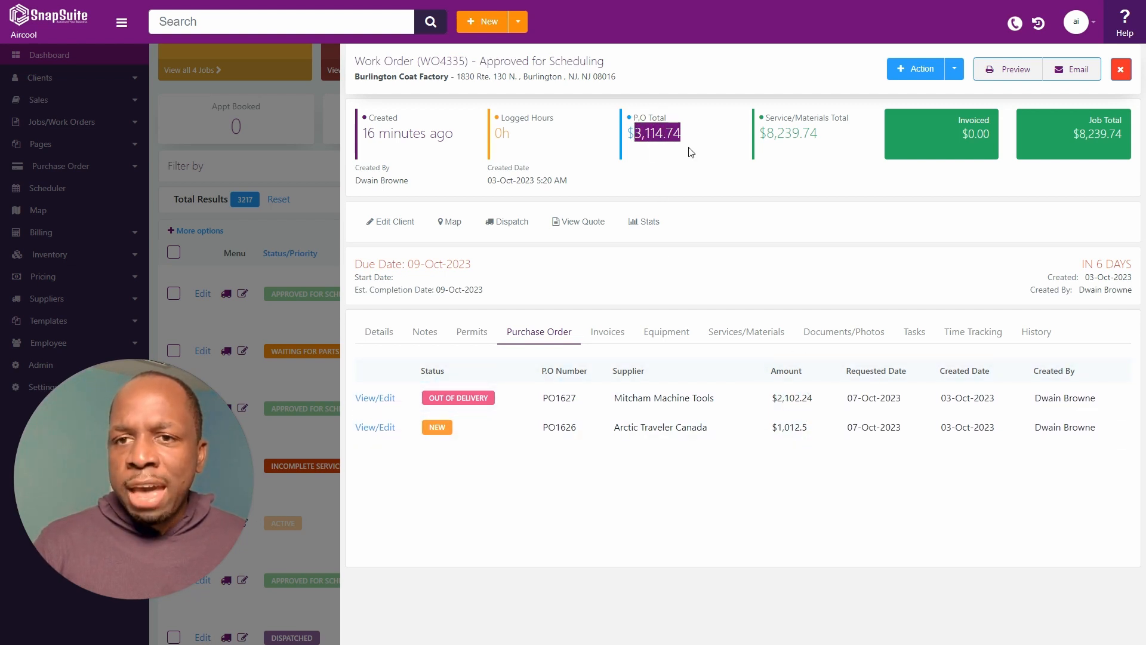
left_click(676, 134)
left_click_drag(766, 132, 838, 143)
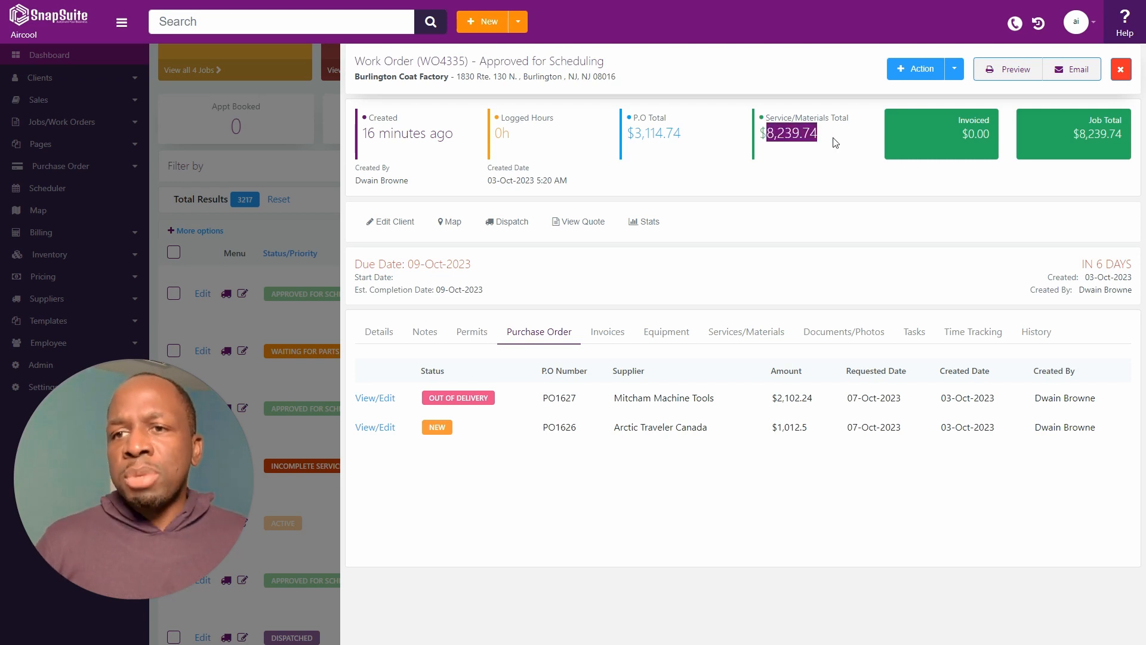
left_click(835, 147)
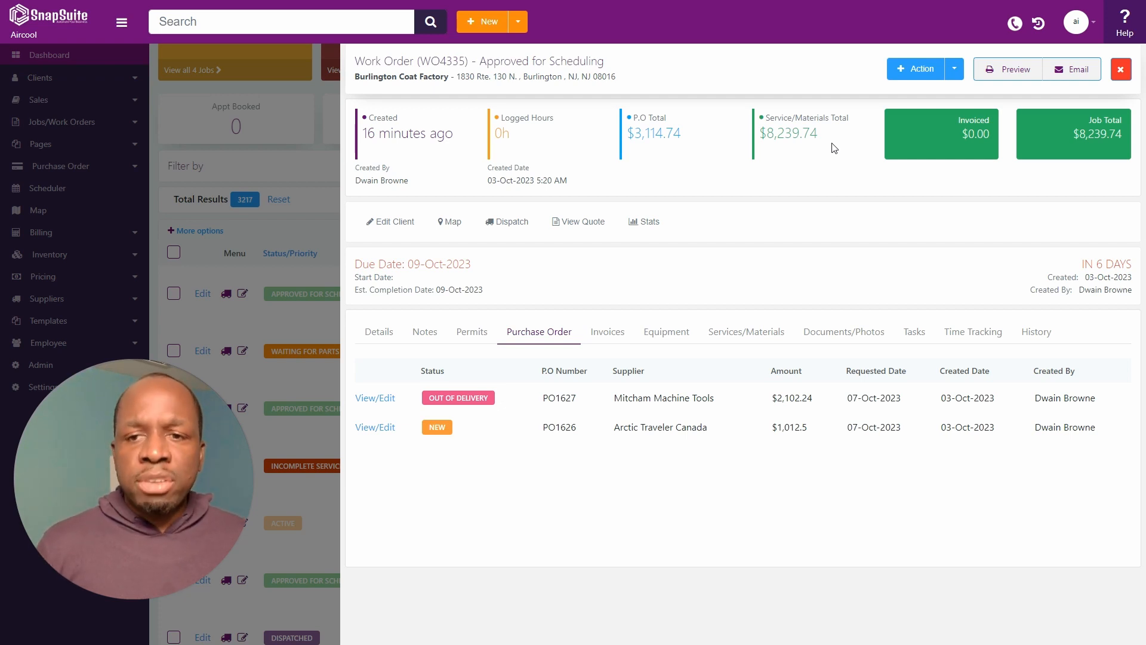
left_click(390, 335)
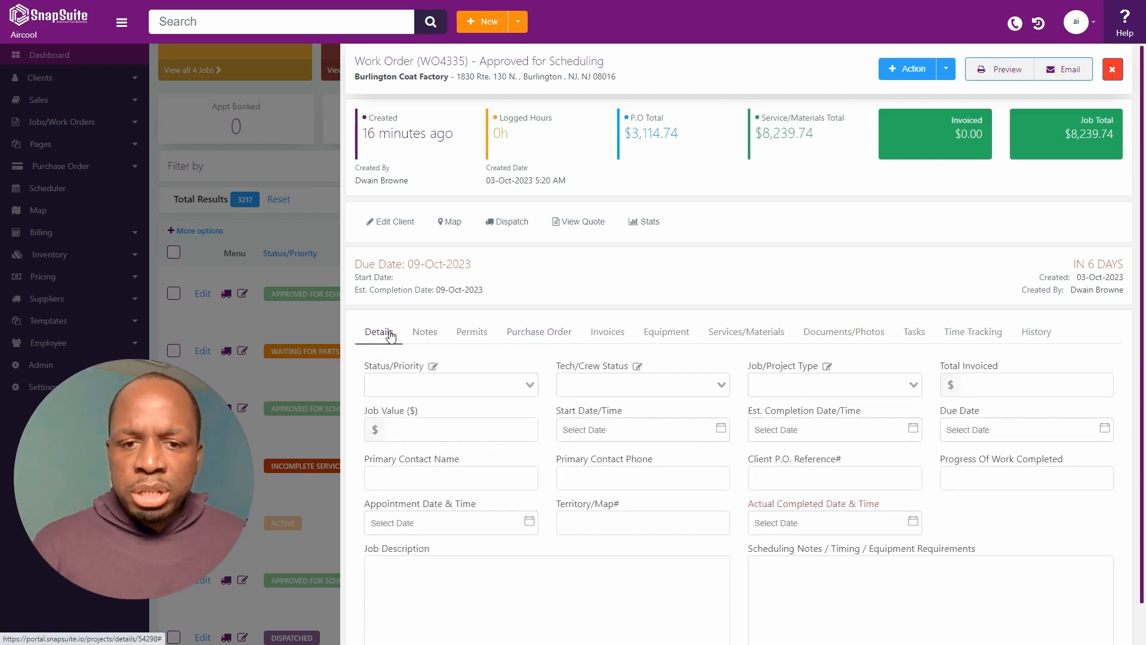